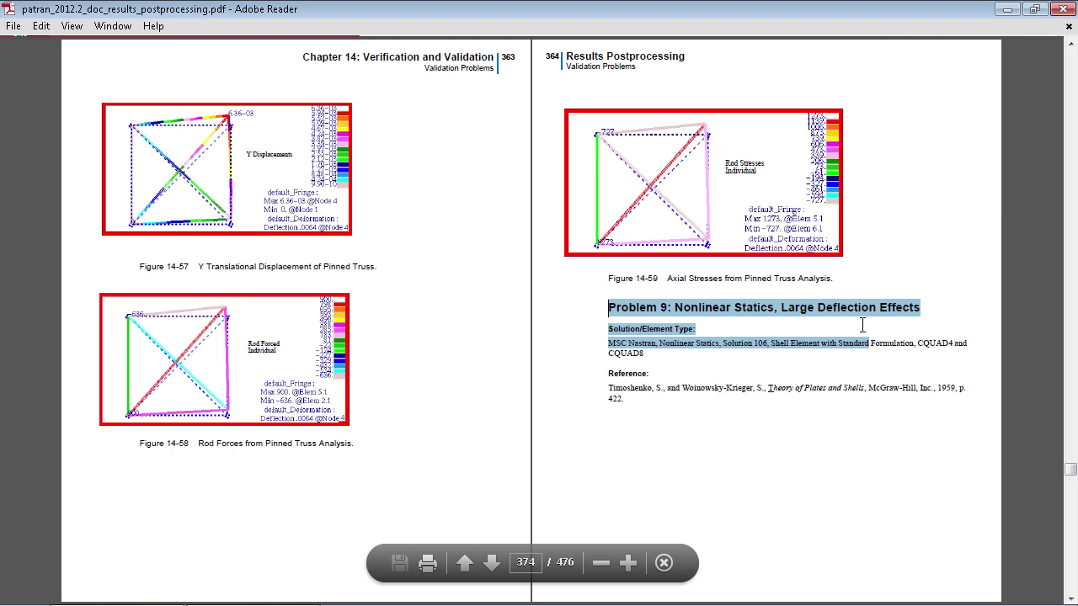
Review the Problem 9: Nonlinear Statics, Large Deflection Effects entry and its solution/element type in the PDF manual.
drag(863, 325, 873, 325)
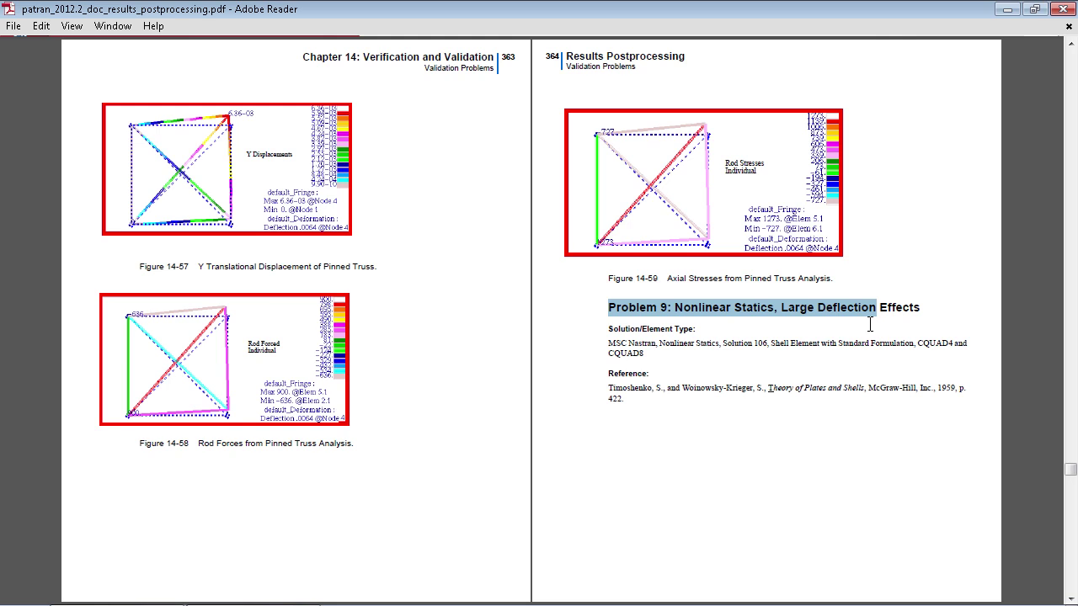
mouse_move(480, 565)
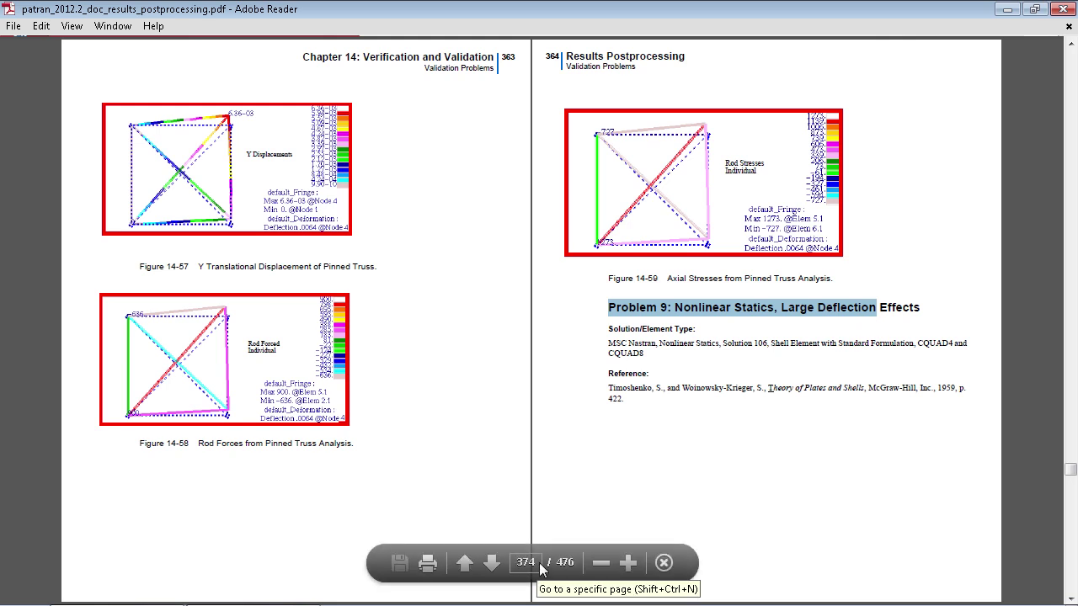
click(638, 373)
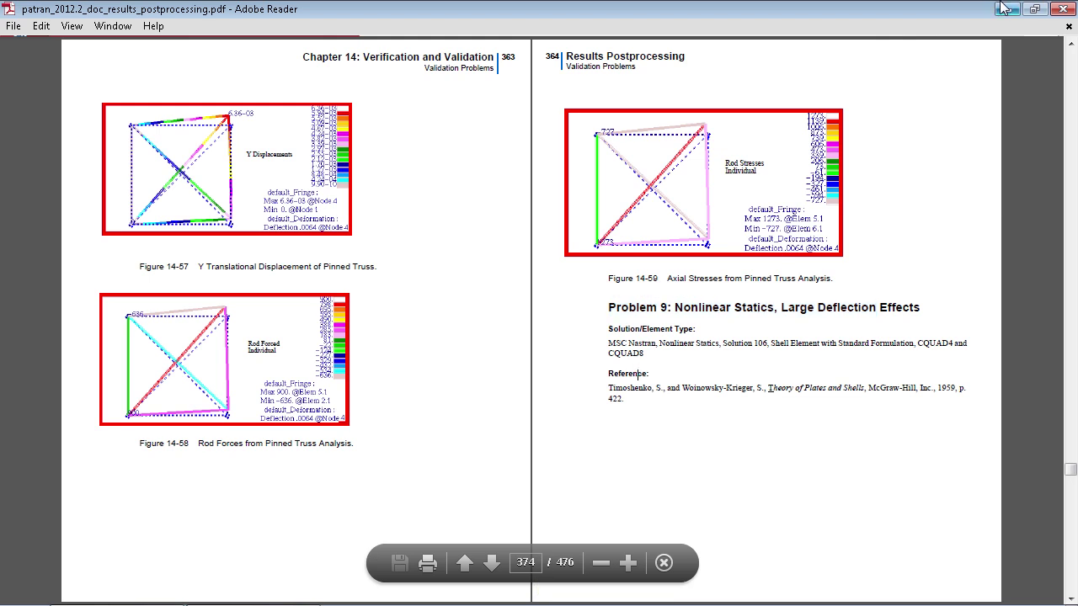
Switch to the desktop and create a new folder there named problem09.
click(1008, 9)
right_click(78, 217)
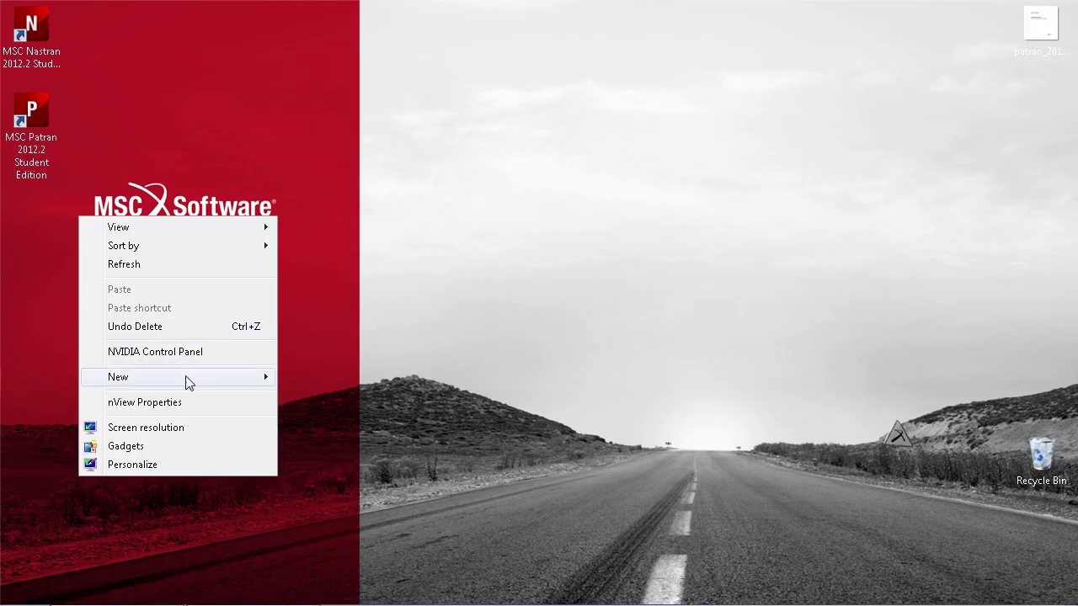
mouse_move(185, 376)
click(353, 134)
text(problem09)
key(Return)
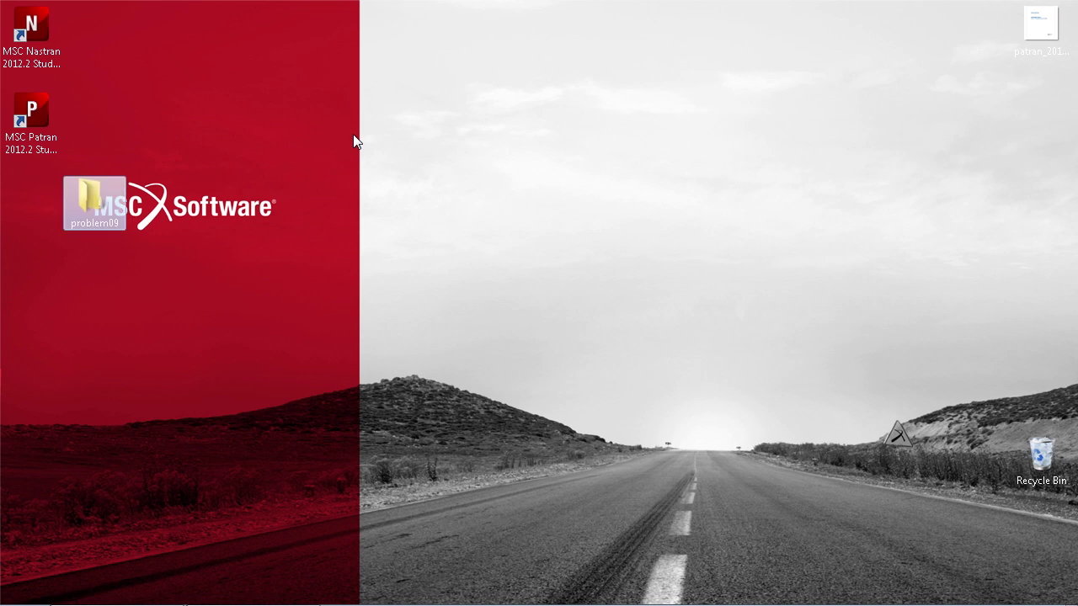
Launch Patran and create a database named problem09 in the problem09 folder, accepting the MSC.Nastran structural model preferences.
double_click(40, 106)
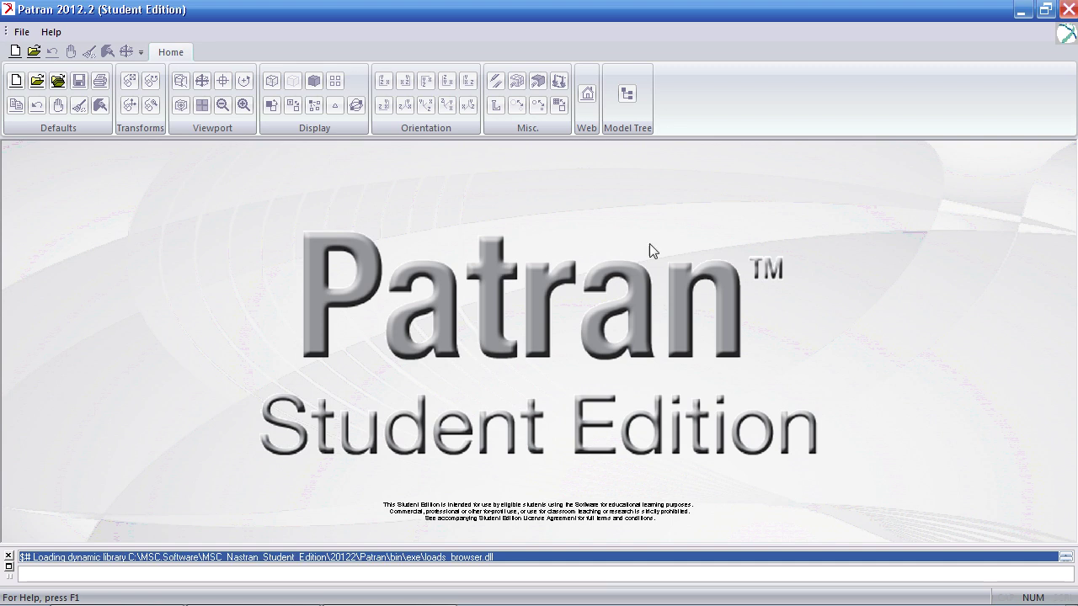
click(15, 80)
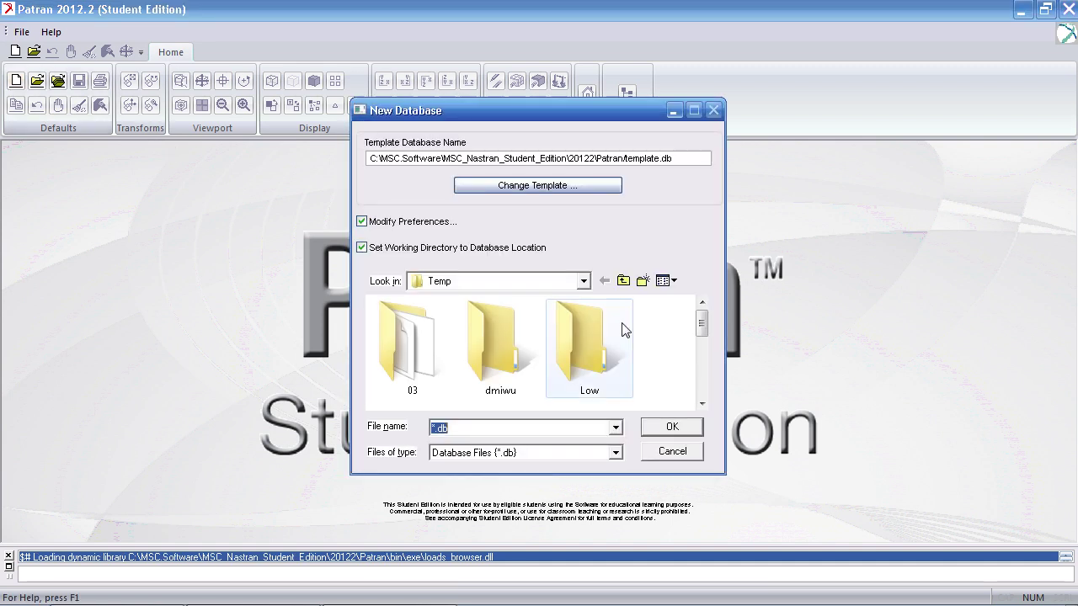
click(544, 283)
click(473, 474)
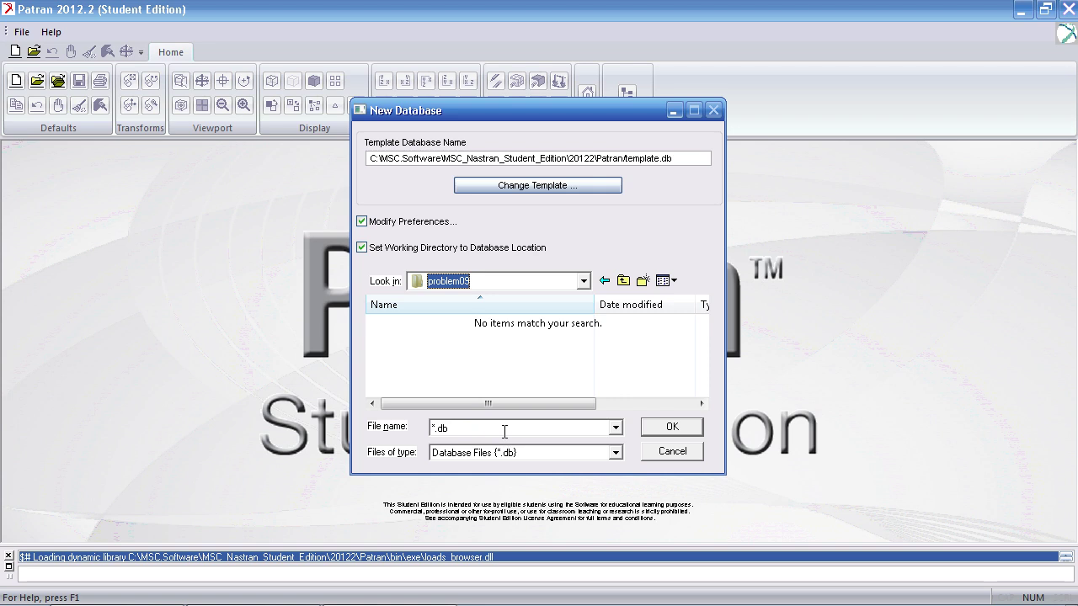
text(problem)
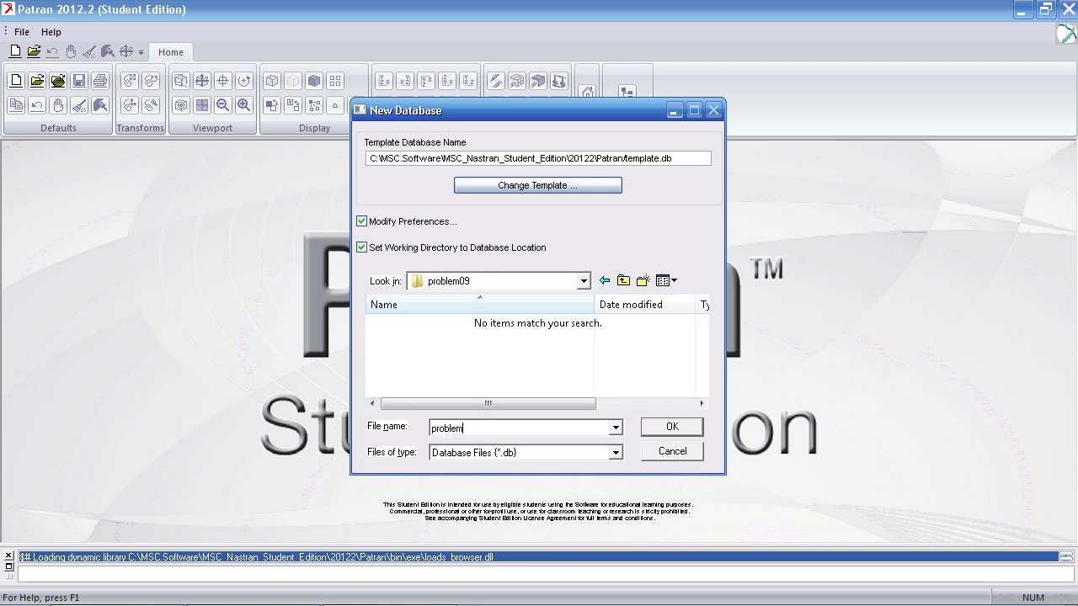
text(09)
key(Return)
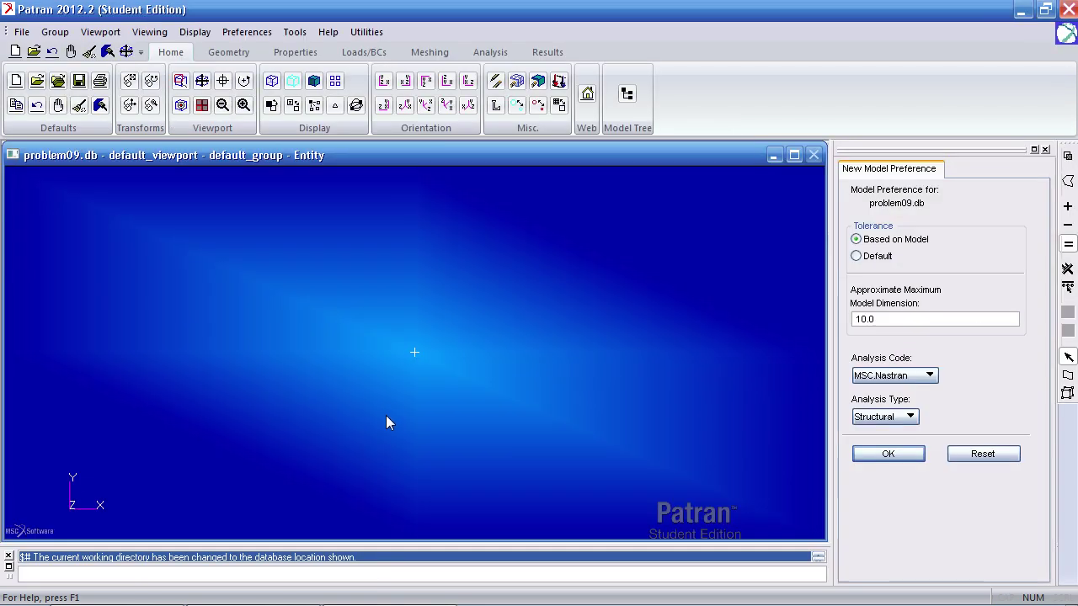
click(888, 453)
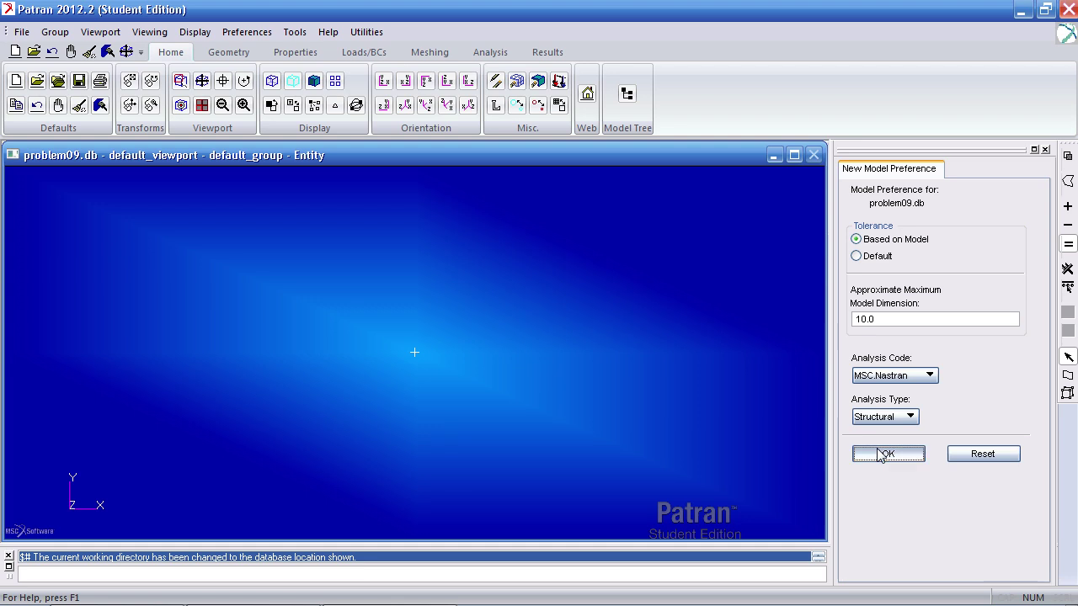
Create a square surface by the XYZ method with vector <100 100 0> from origin [0 0 0].
click(227, 54)
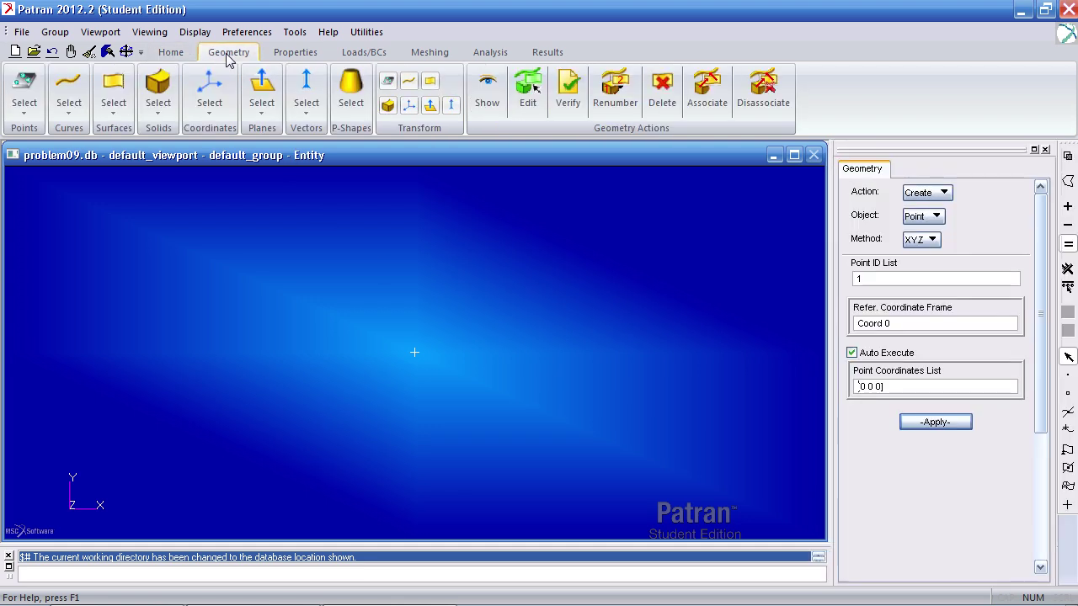
click(126, 116)
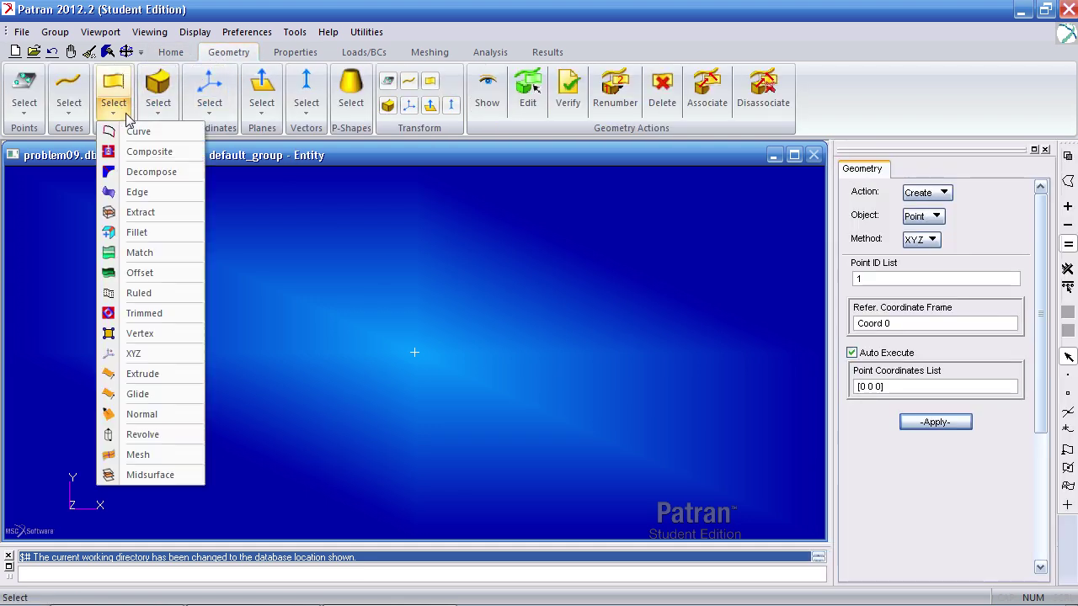
click(150, 357)
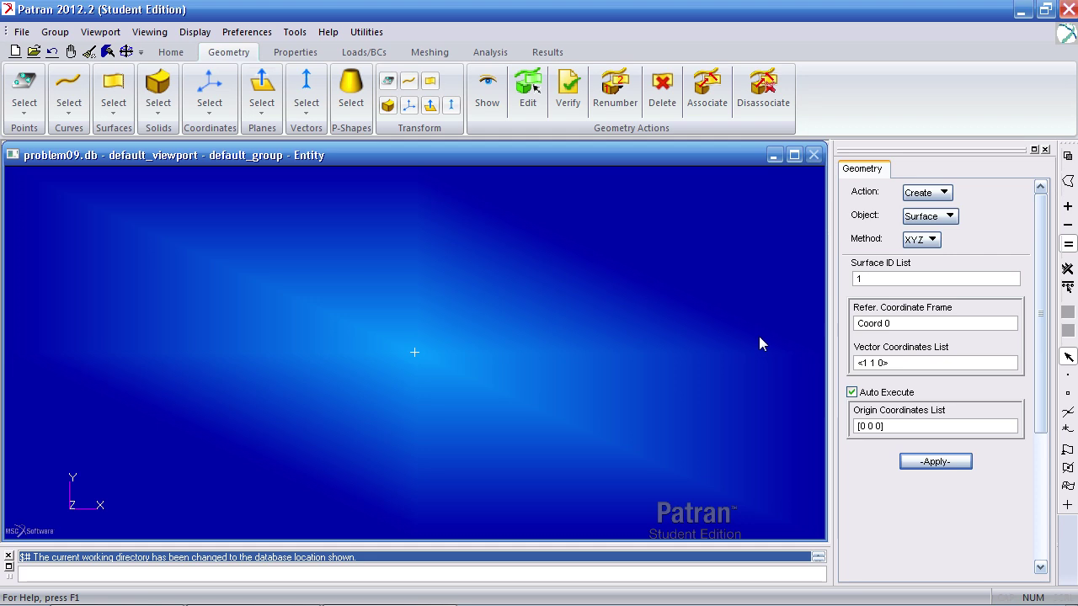
click(918, 363)
text(<100)
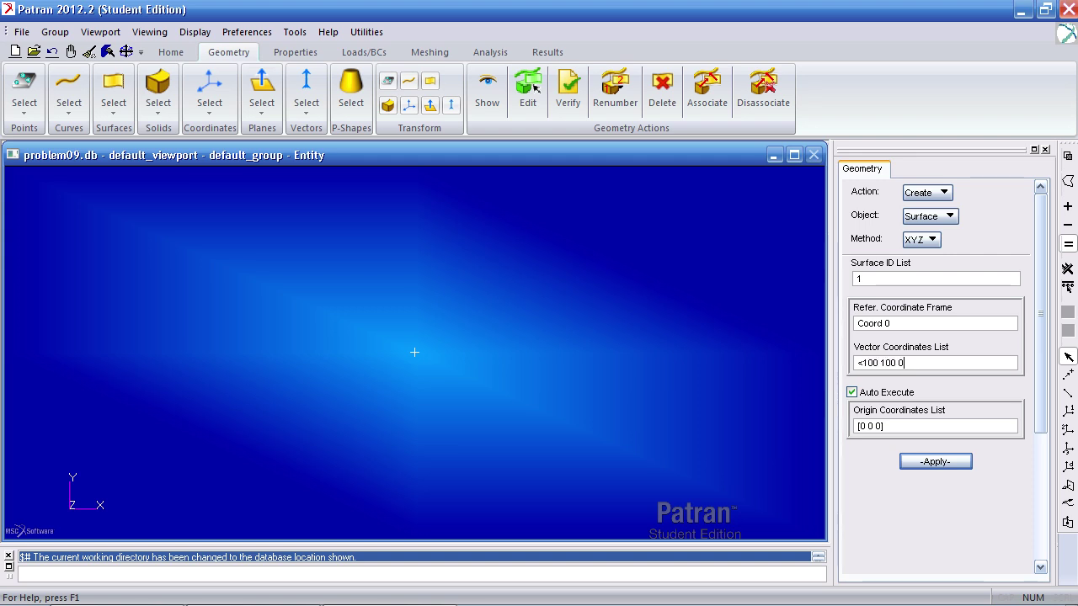
text( 100 0>)
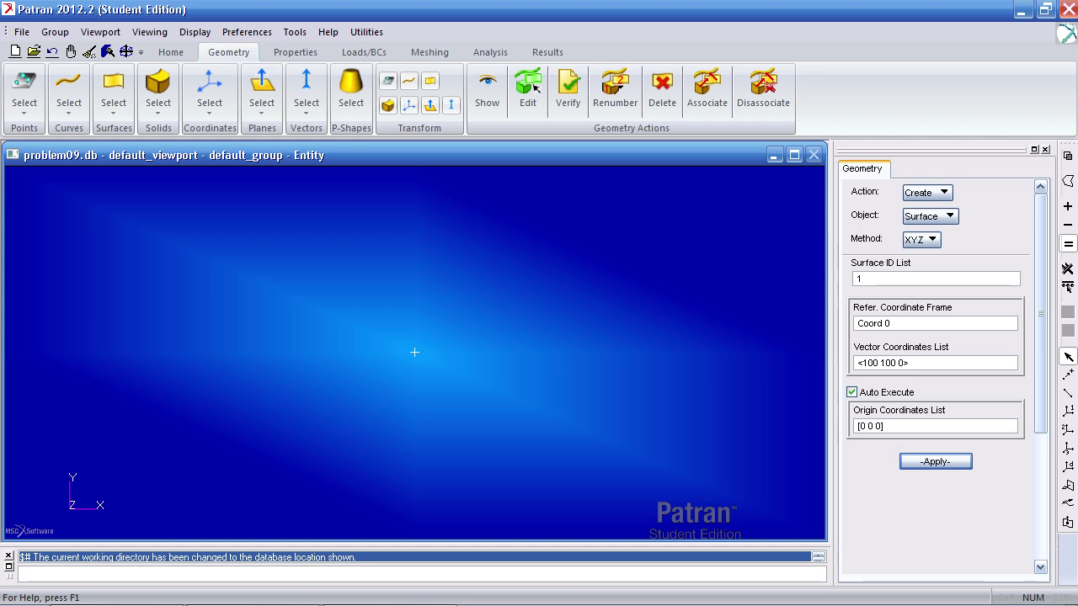
click(935, 463)
mouse_move(722, 429)
middle_down()
mouse_move(621, 433)
mouse_move(703, 424)
middle_up()
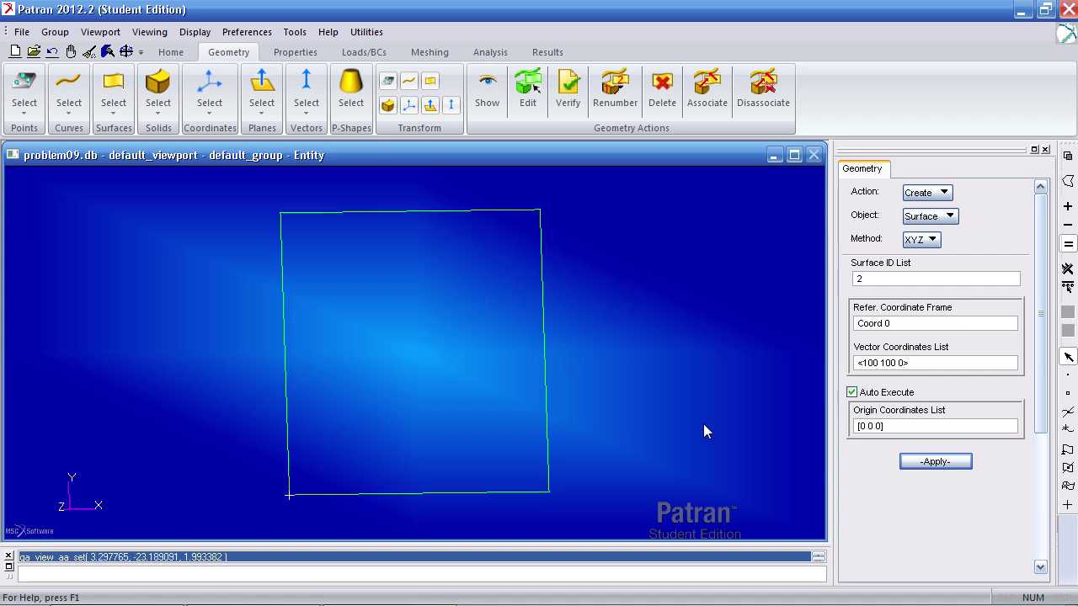
Create an isotropic linear elastic material named mat with elastic modulus 2e11 and Poisson ratio .3.
click(304, 54)
click(27, 88)
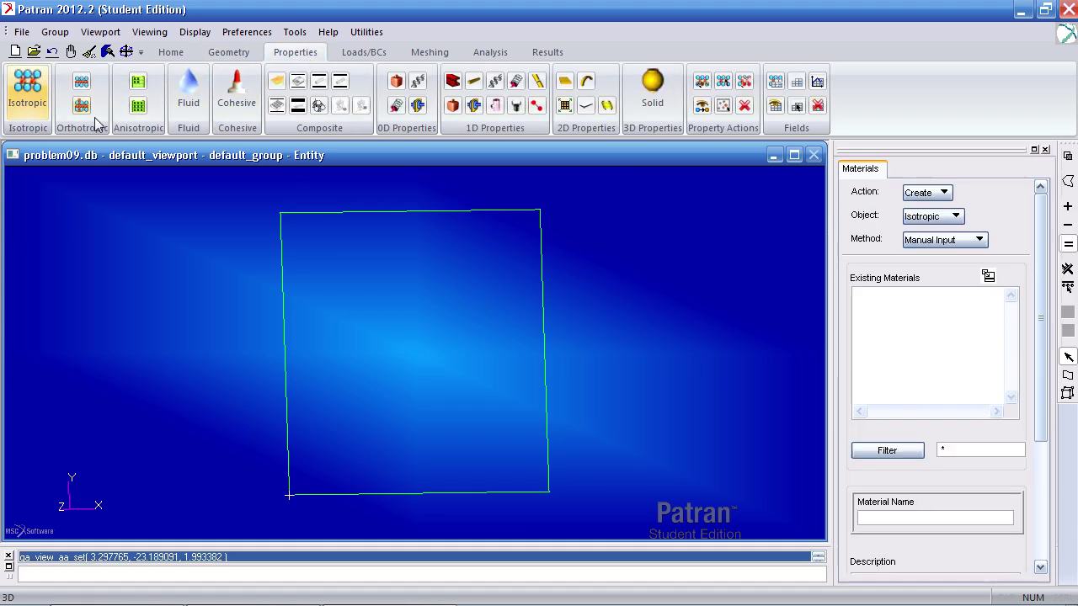
drag(1041, 337, 1035, 469)
click(920, 332)
text(mat)
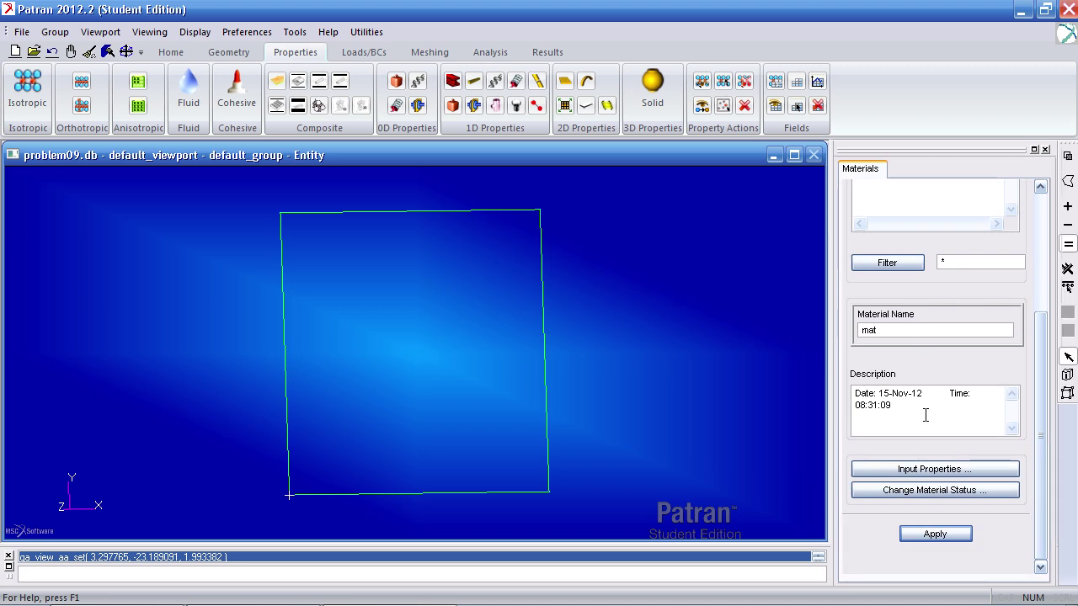
click(928, 469)
click(688, 163)
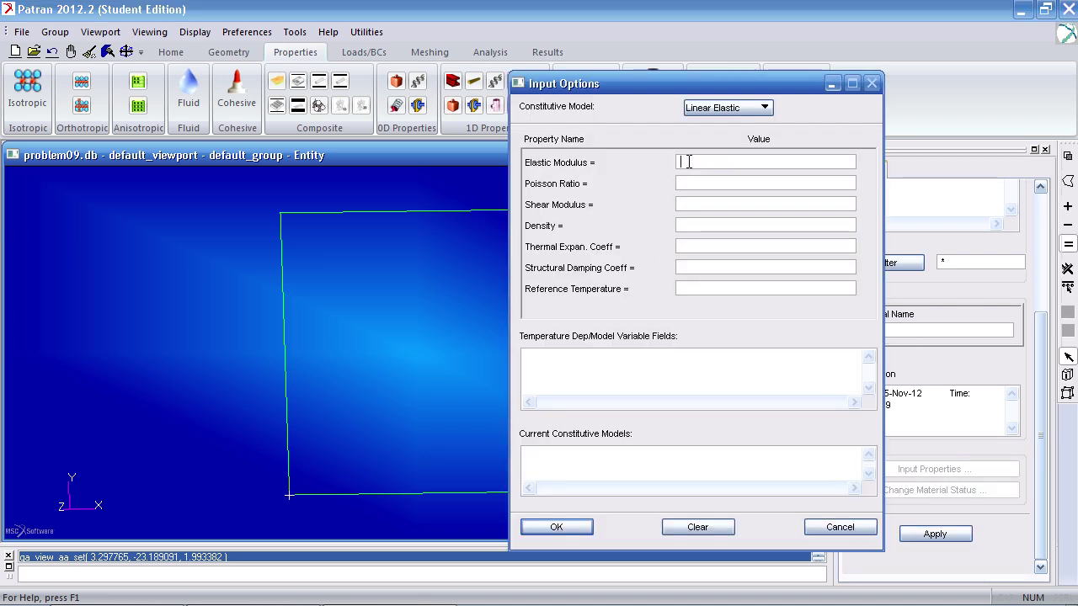
text(2e11)
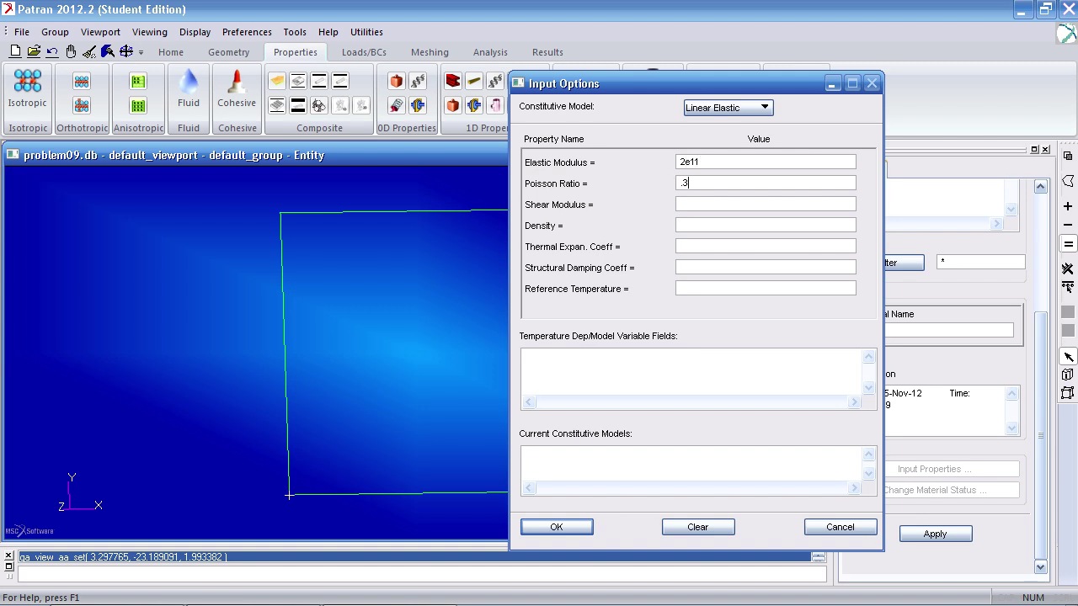
click(590, 528)
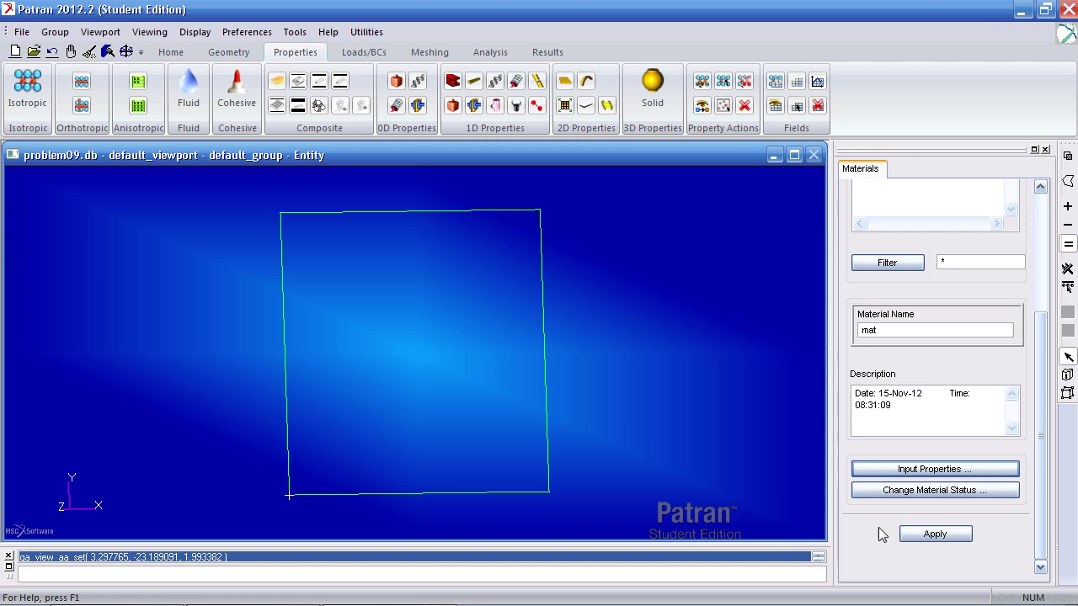
click(927, 535)
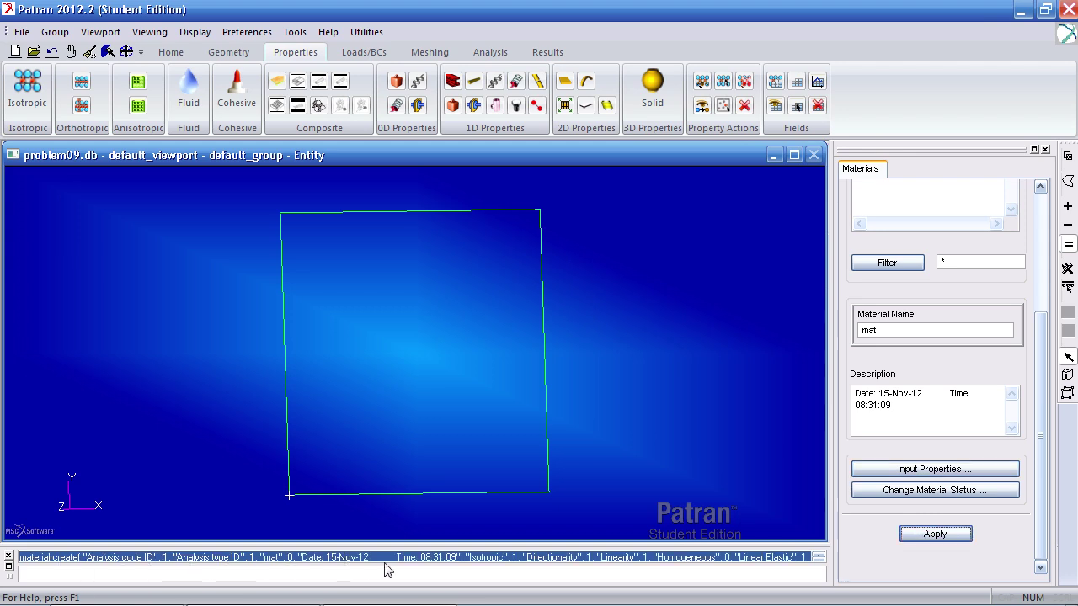
click(409, 430)
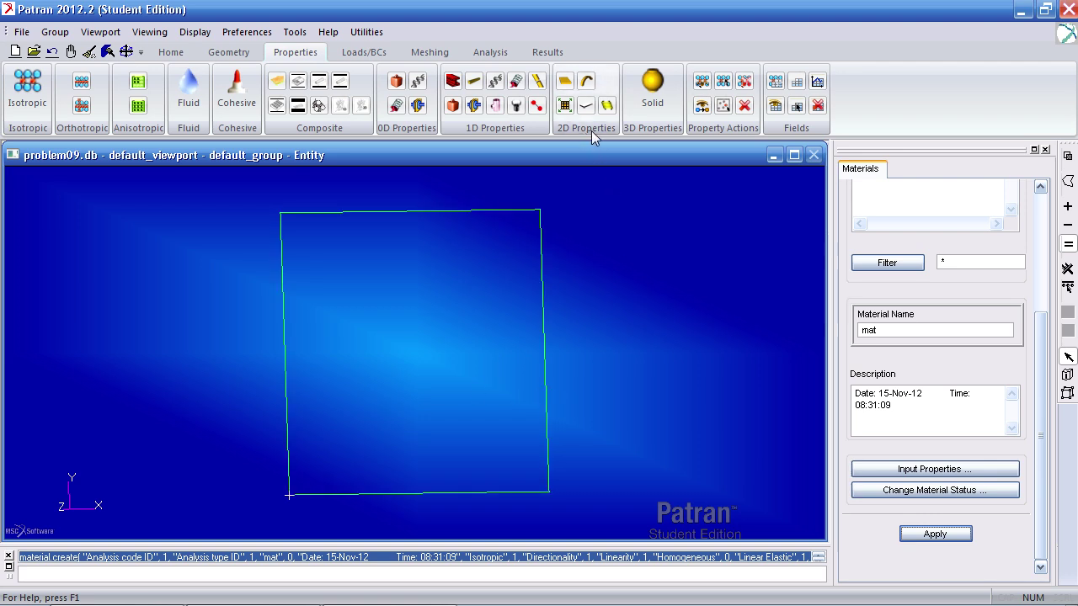
Define a 2D shell property set named property with material mat and thickness 1.
click(564, 88)
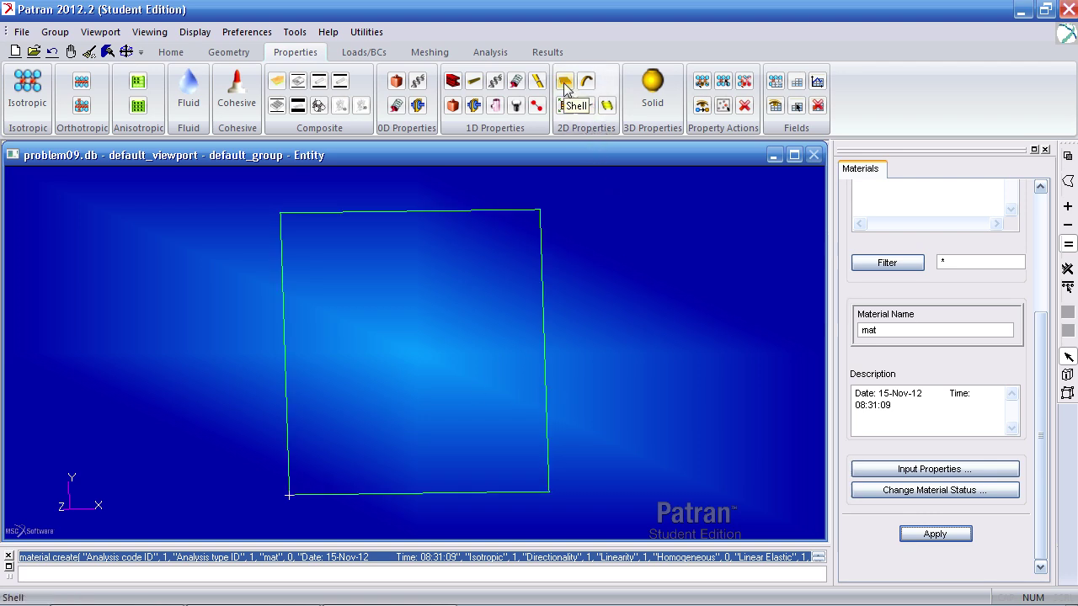
scroll(1039, 397, down, 3)
click(919, 289)
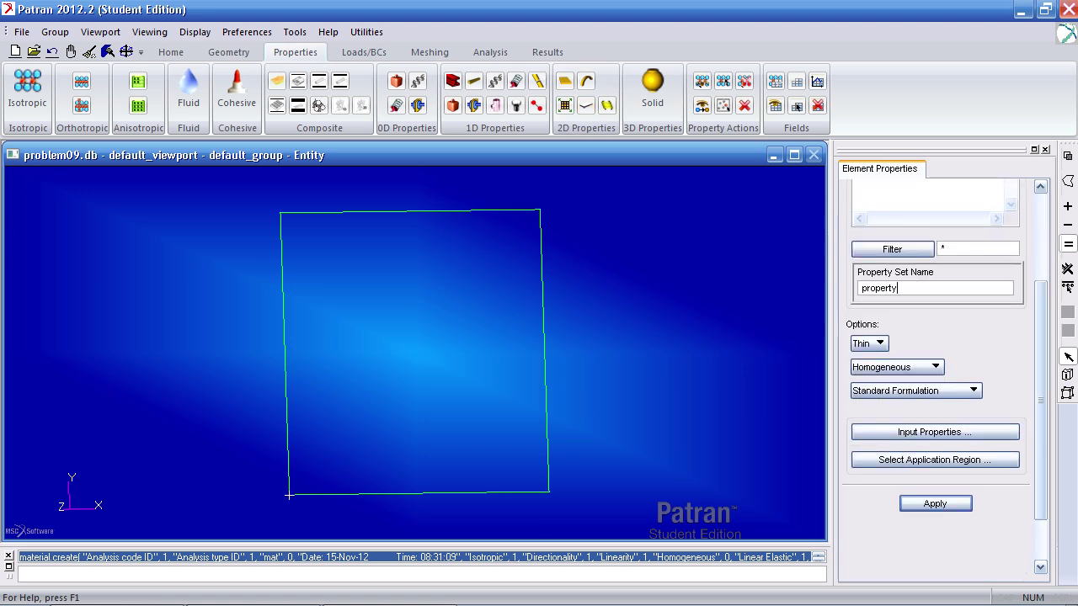
click(940, 434)
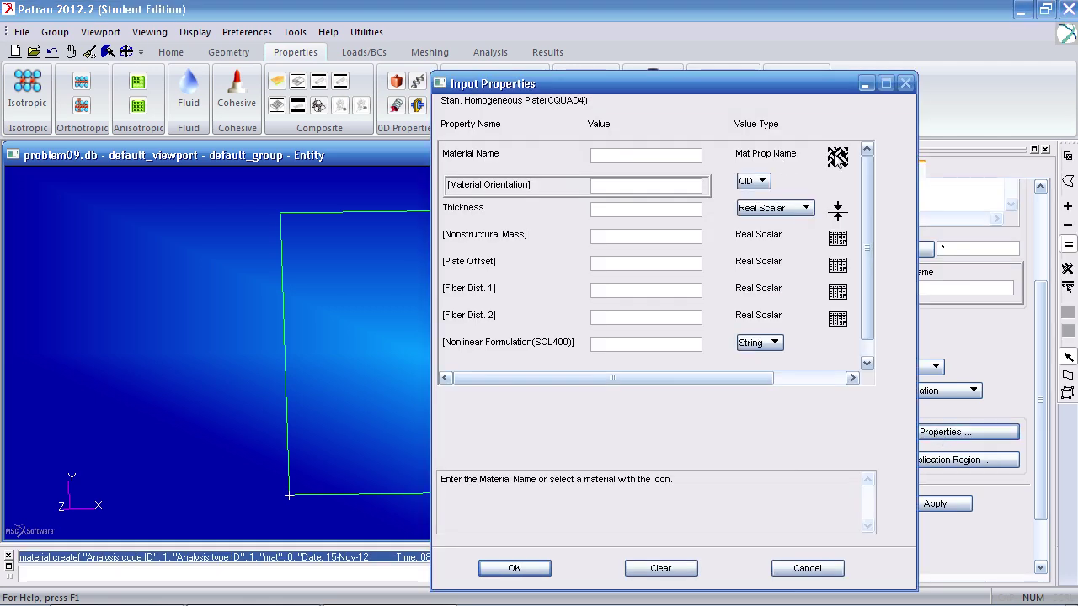
click(838, 159)
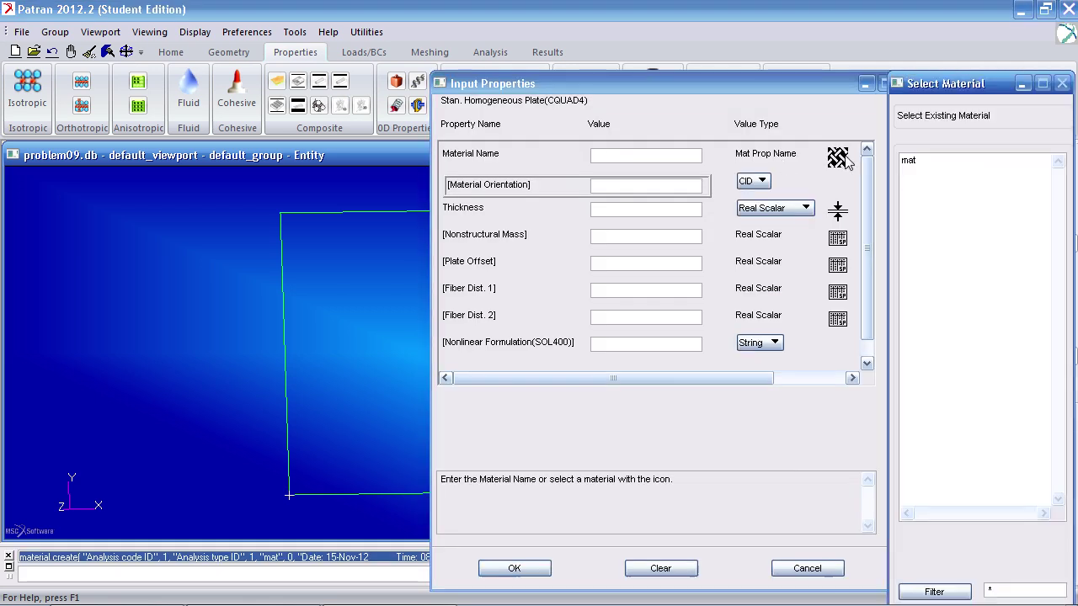
click(907, 161)
click(654, 211)
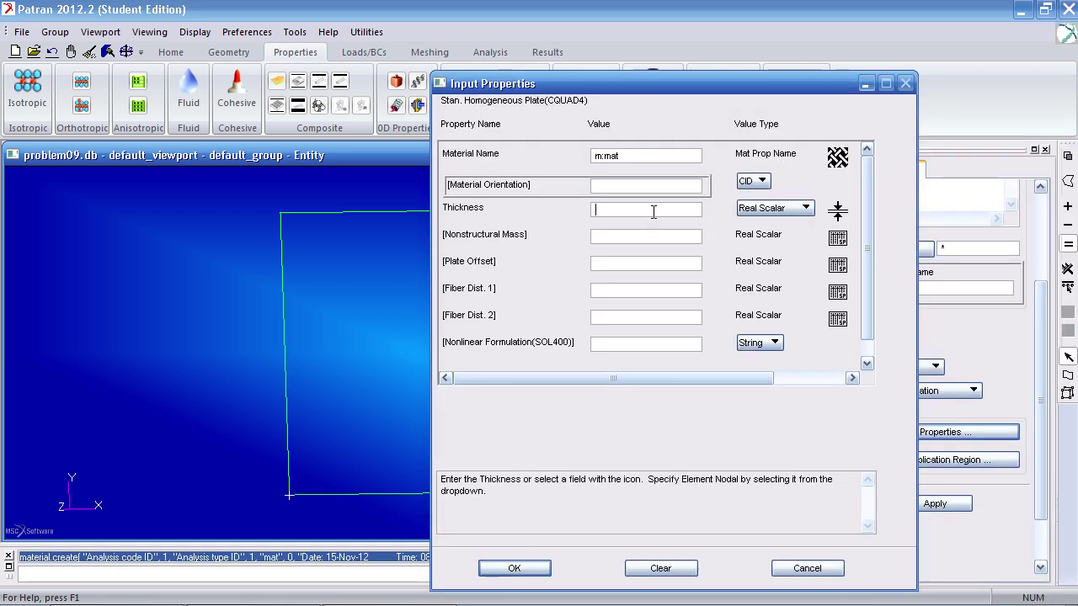
text(1)
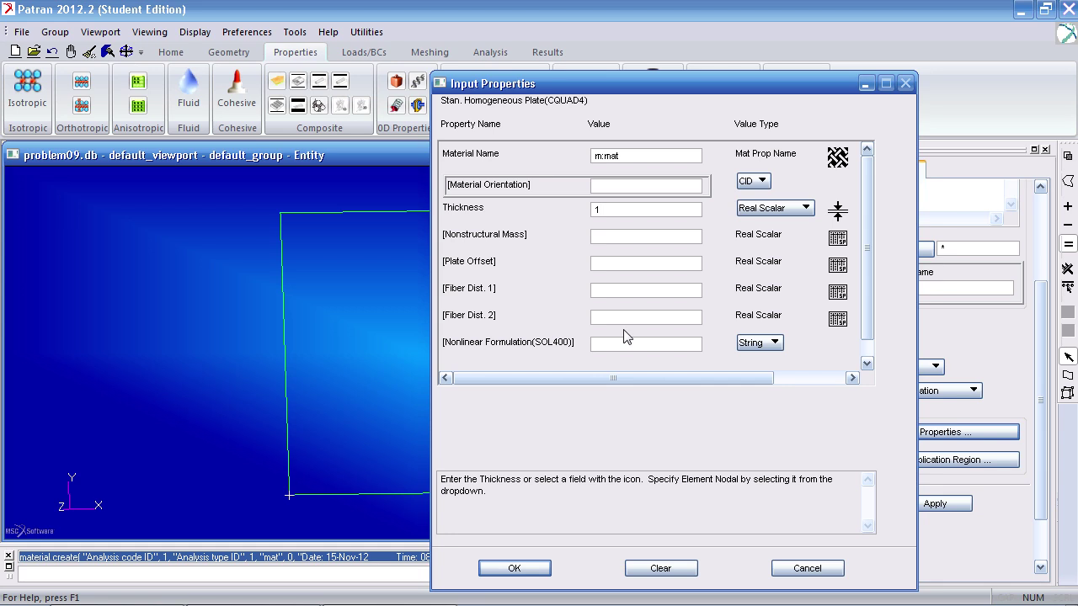
click(518, 568)
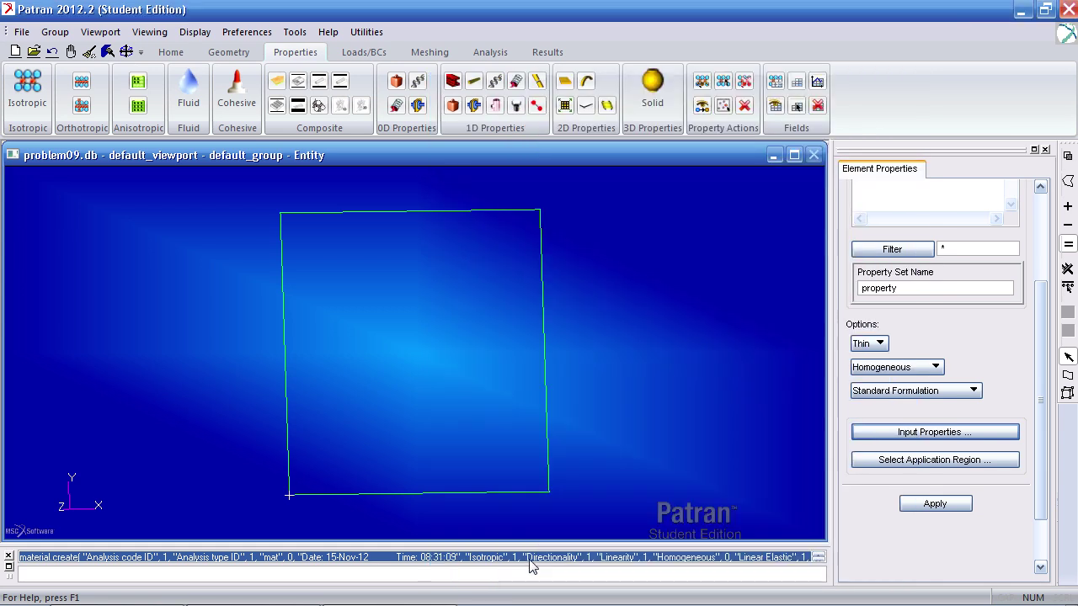
Assign the square surface as the shell property set's application region and create the set.
click(903, 463)
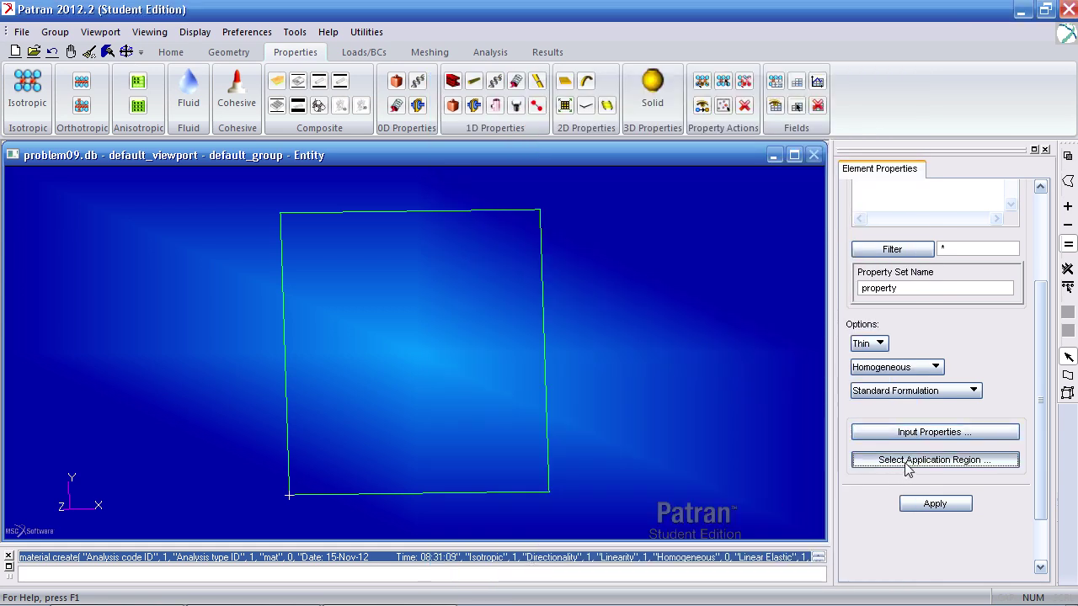
click(500, 375)
click(887, 302)
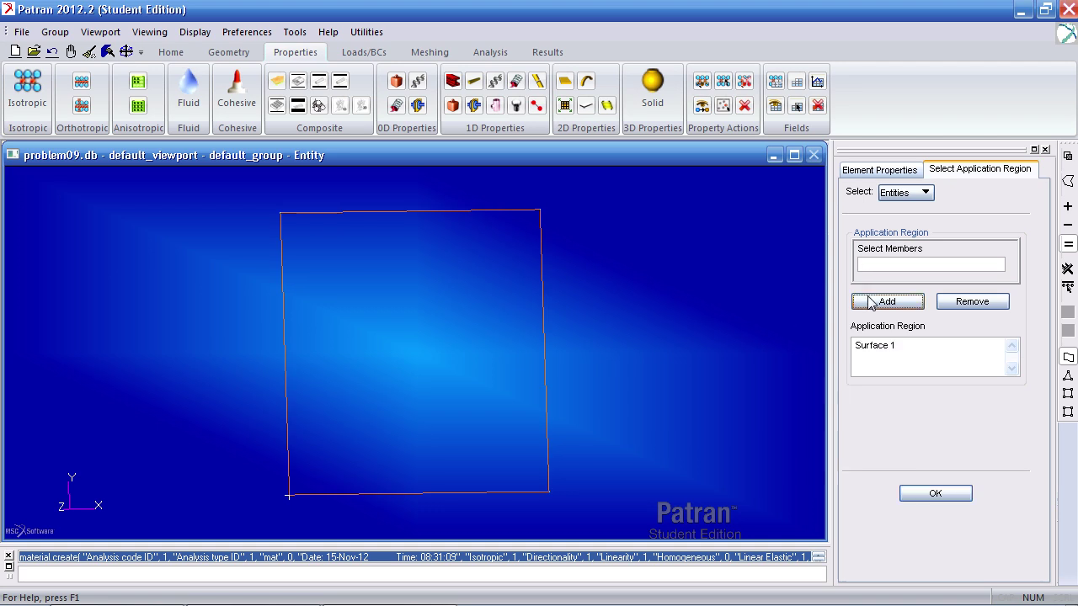
click(958, 493)
click(949, 508)
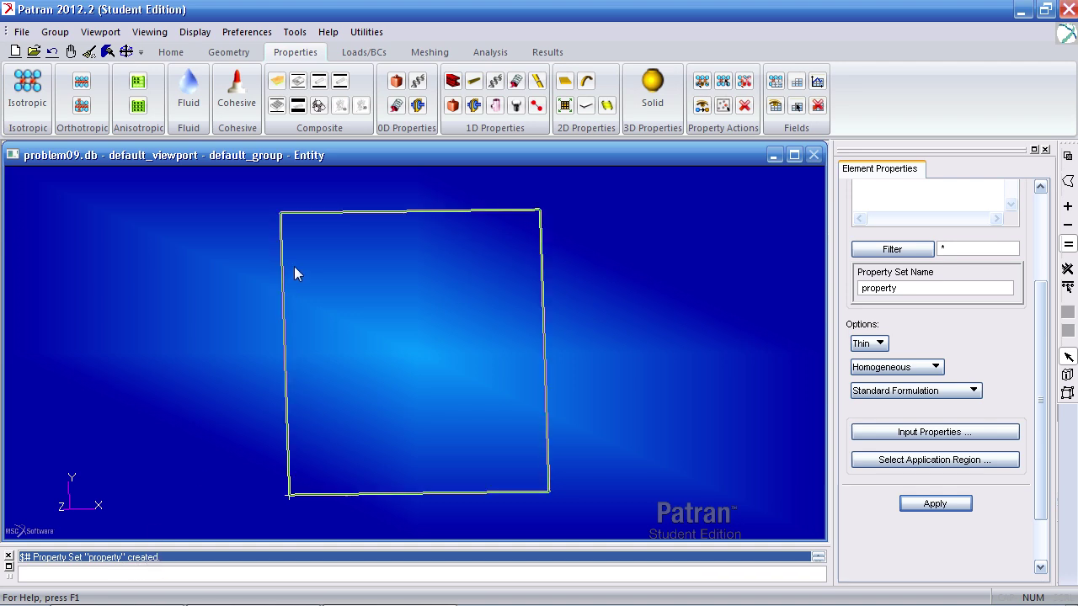
Define a nodal displacement constraint set named fixed with translations <0 0 0> and rotations <0 0 0>.
click(369, 53)
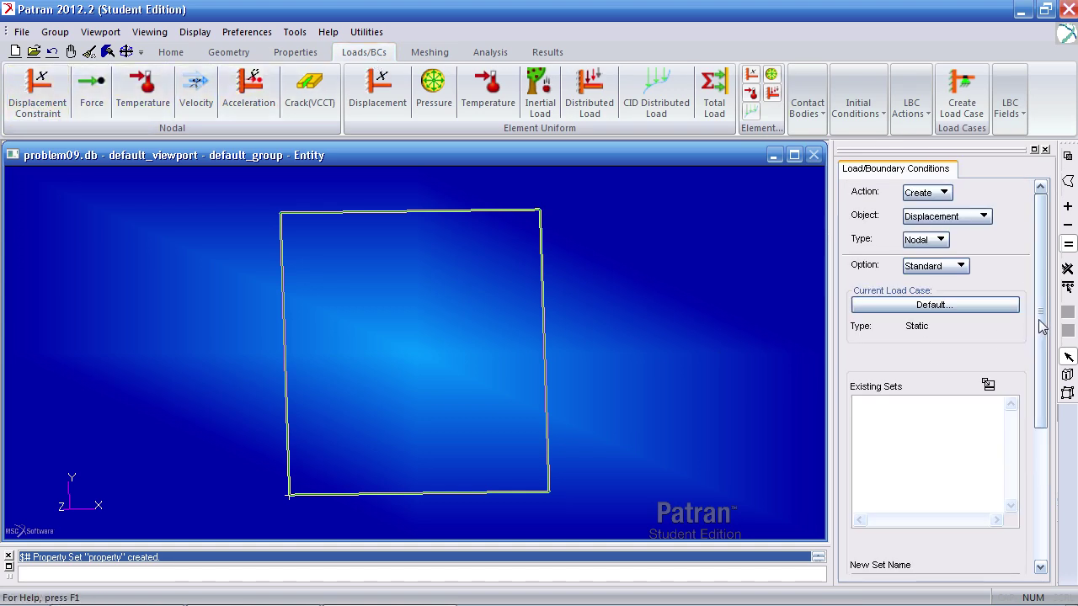
scroll(1036, 393, down, 3)
scroll(1036, 392, down, 2)
click(951, 374)
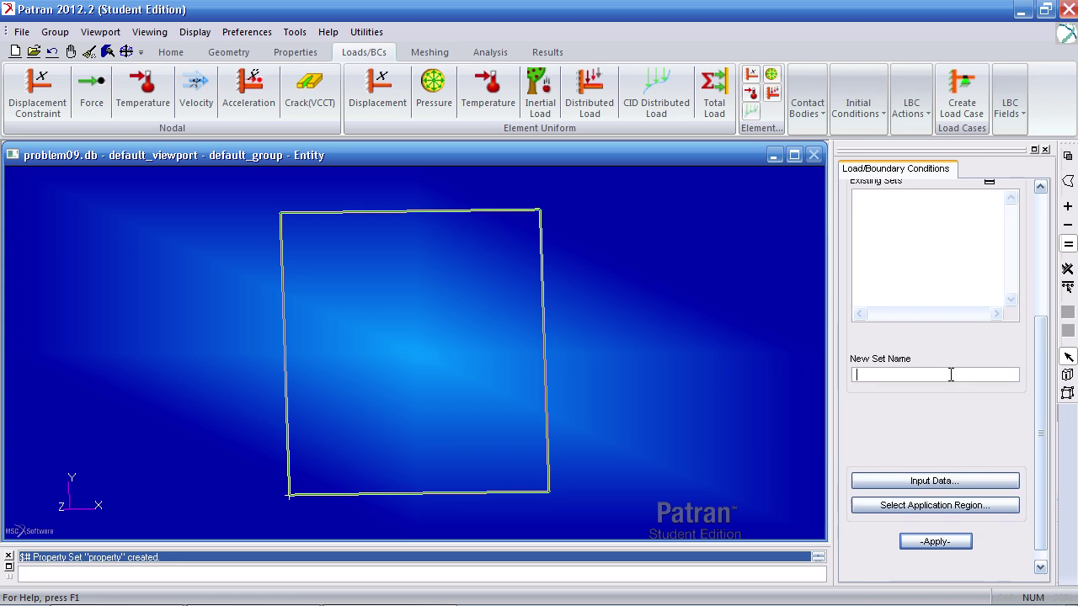
text(fixed)
key(Tab)
key(Return)
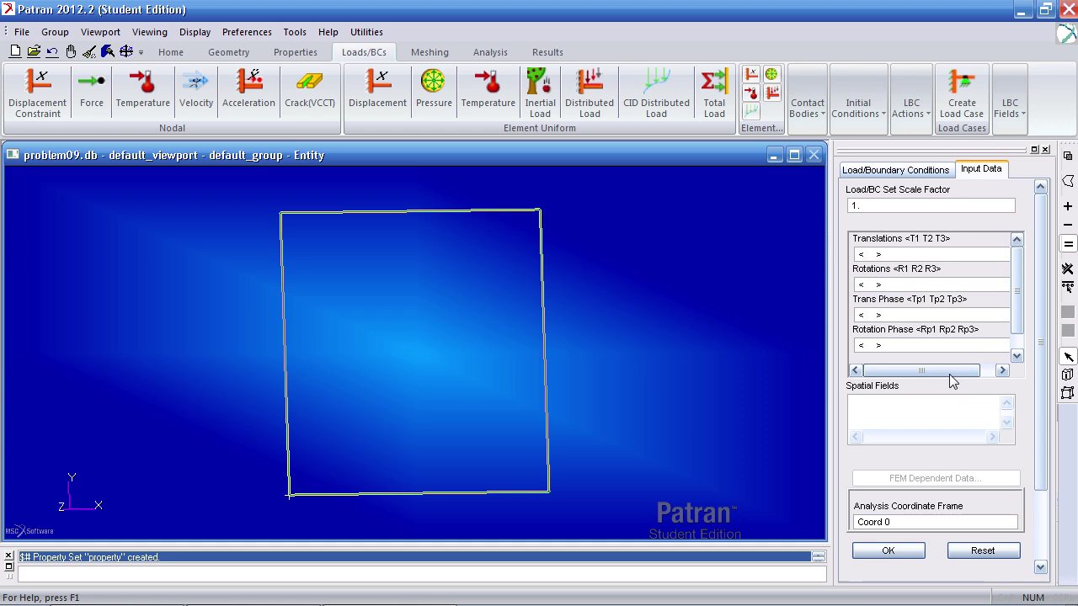
click(893, 254)
text(<0 0 0>)
click(893, 284)
text(<0)
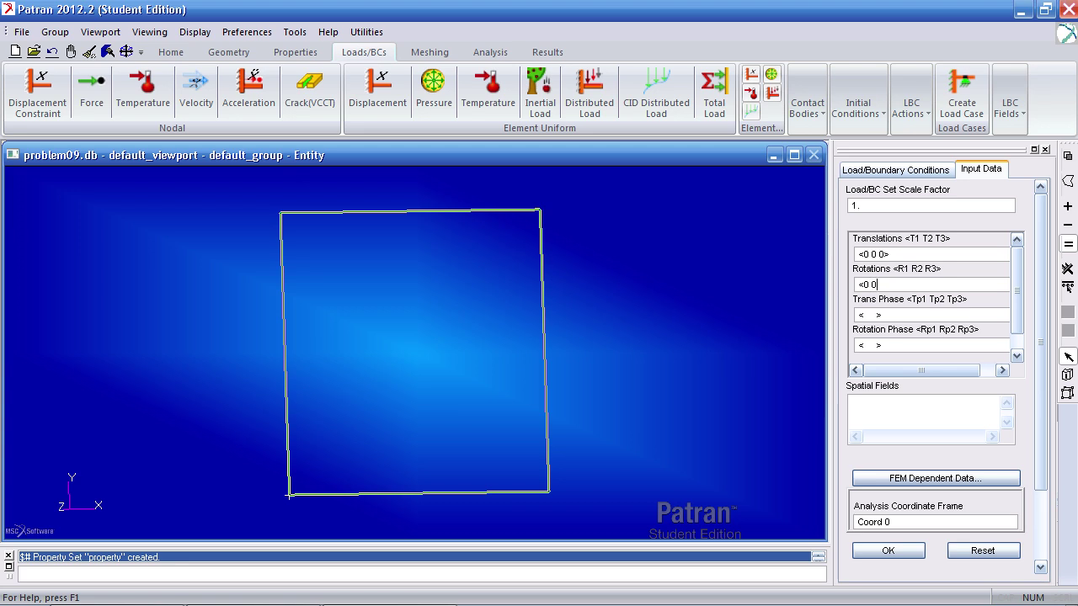
click(889, 551)
Assign the square's right and lower edges (Surface 1.3 and 1.4) as the fixed set's application region and create the set.
click(922, 507)
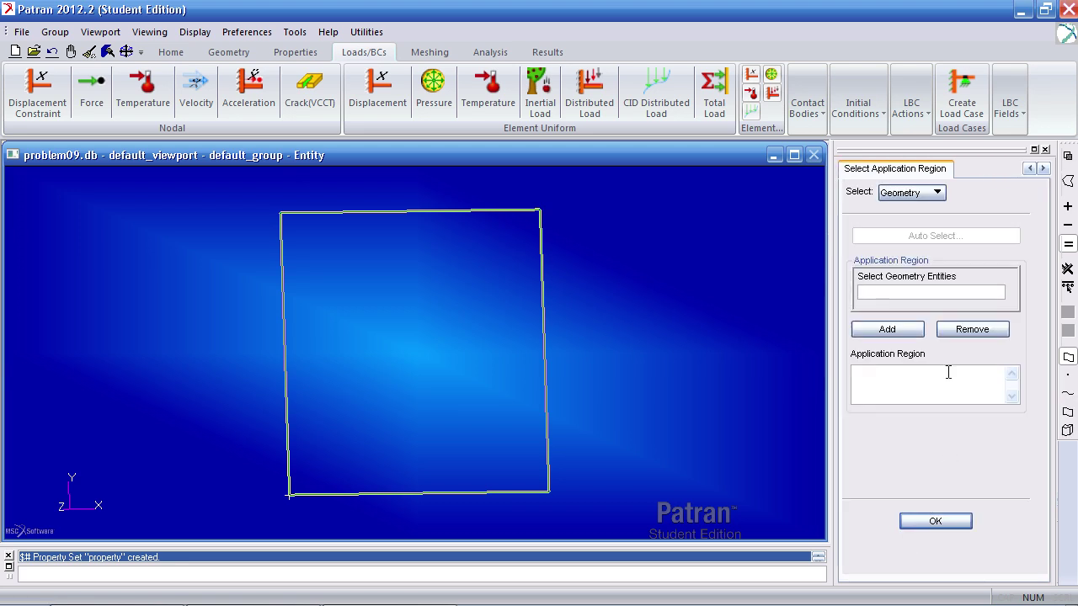
click(1067, 396)
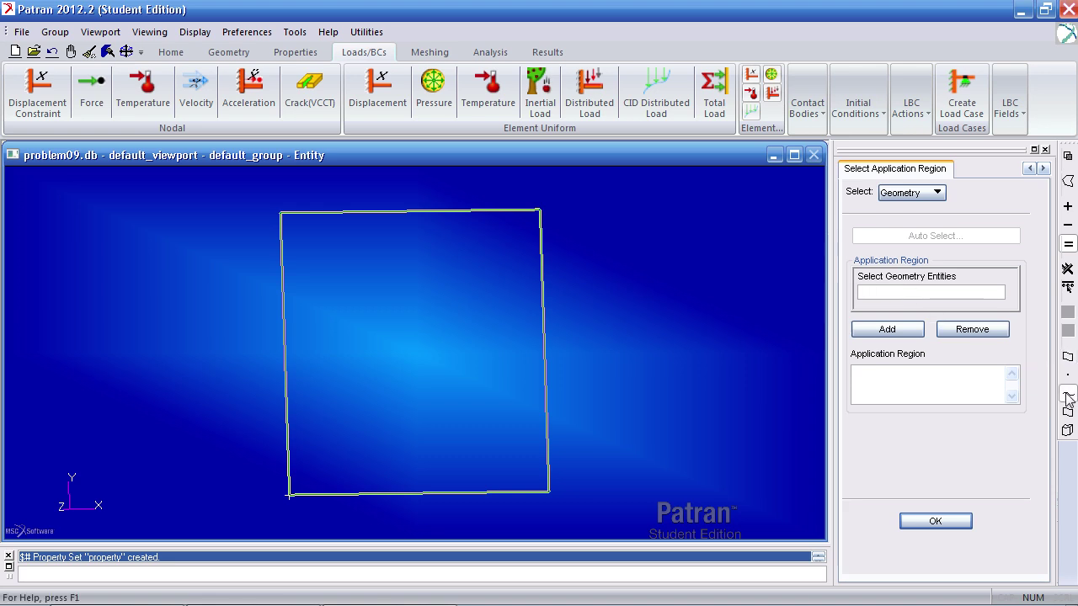
click(548, 462)
click(886, 334)
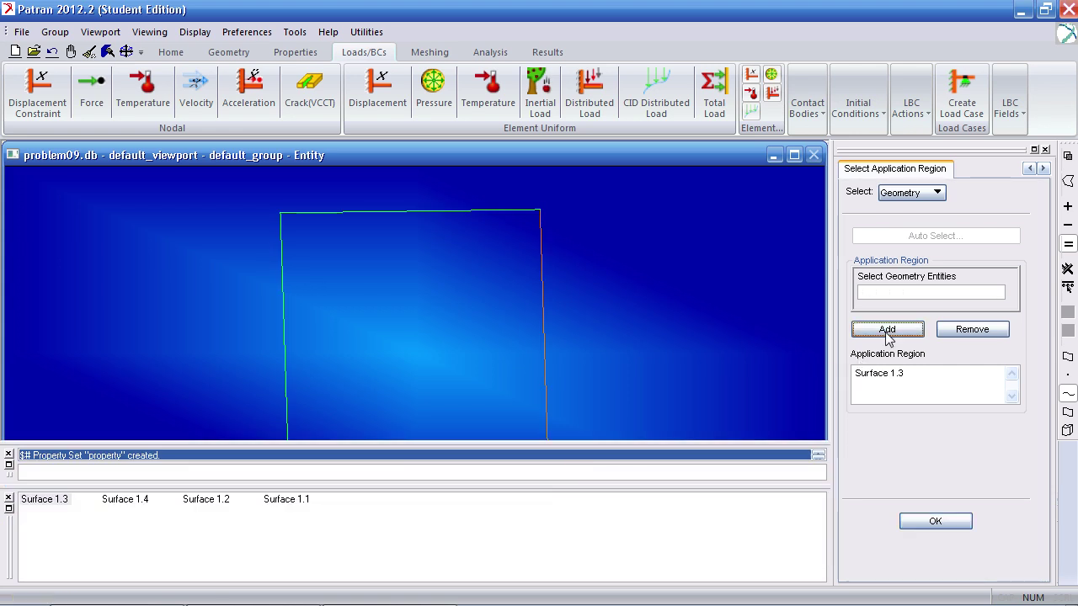
click(491, 497)
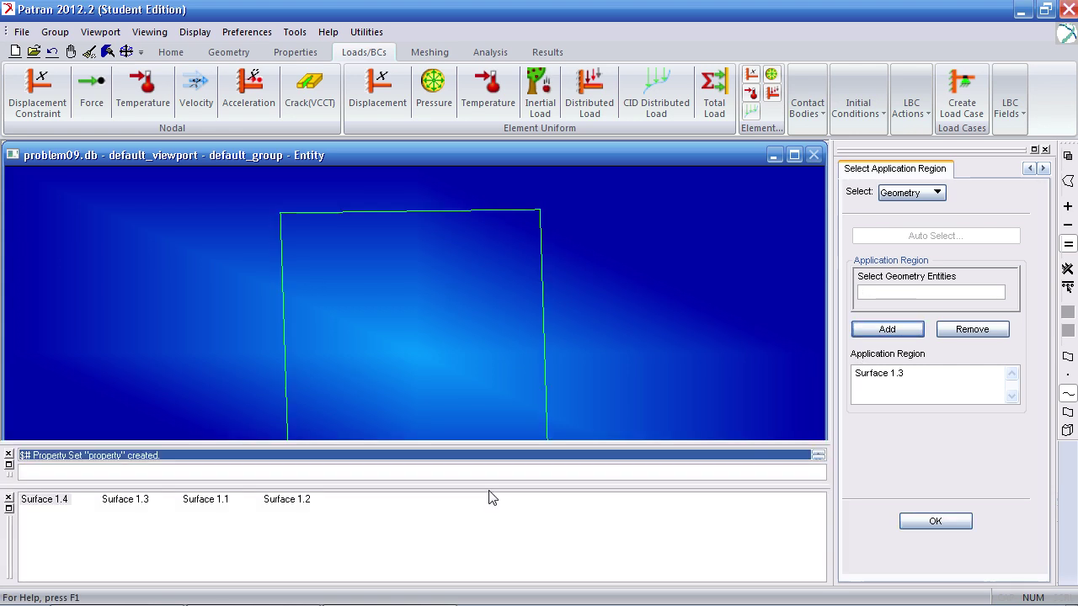
shift+middle_drag(709, 349, 710, 295)
click(524, 379)
click(881, 329)
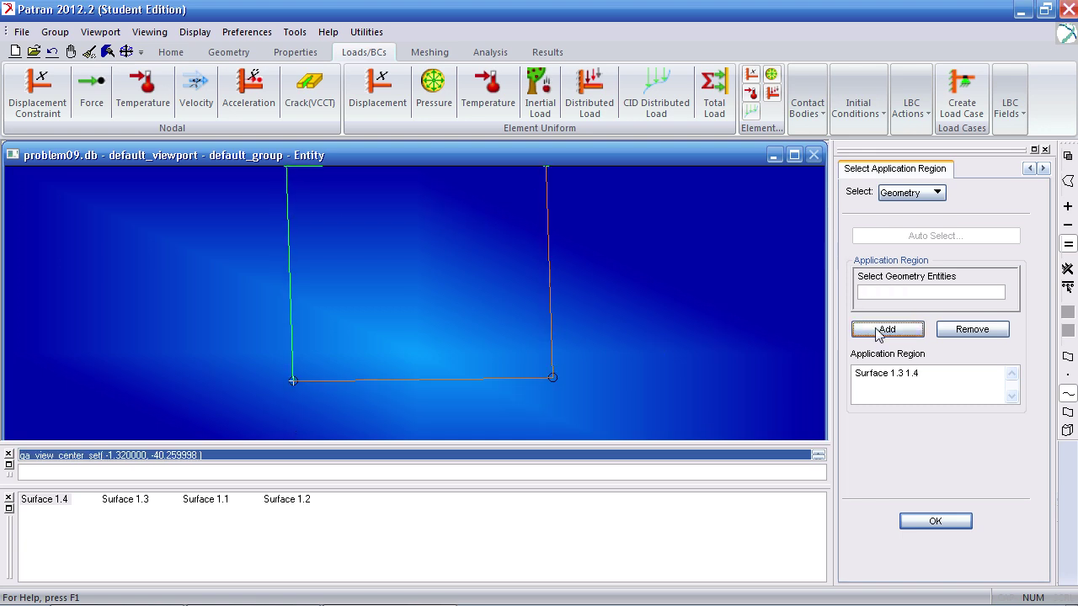
click(931, 398)
click(935, 521)
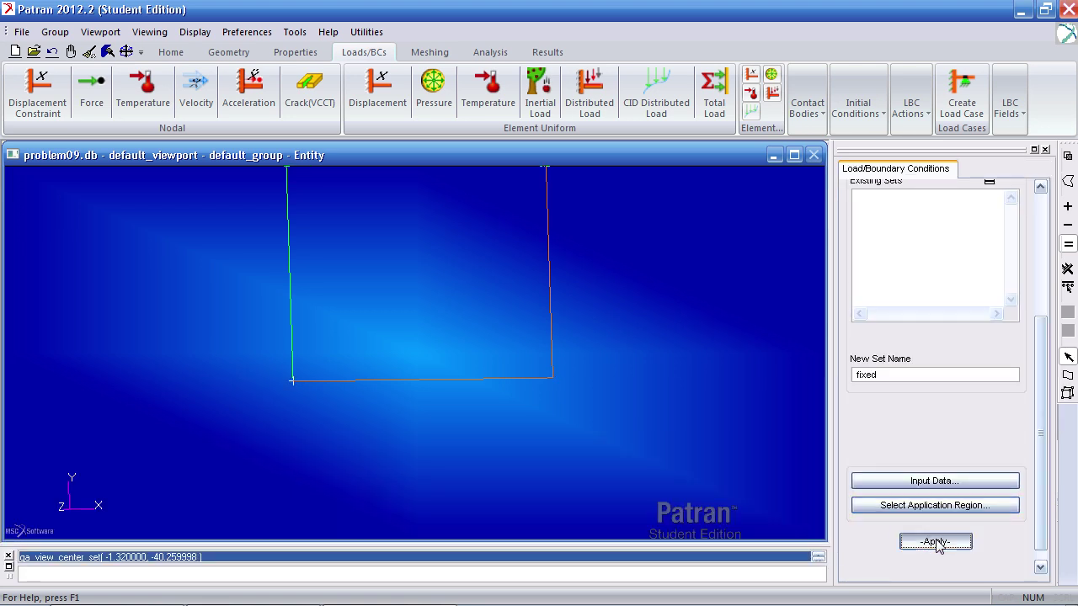
click(935, 542)
Define a second displacement set named sym_x with translations < ,0,> and rotations <0, ,>.
shift+middle_drag(714, 411, 712, 471)
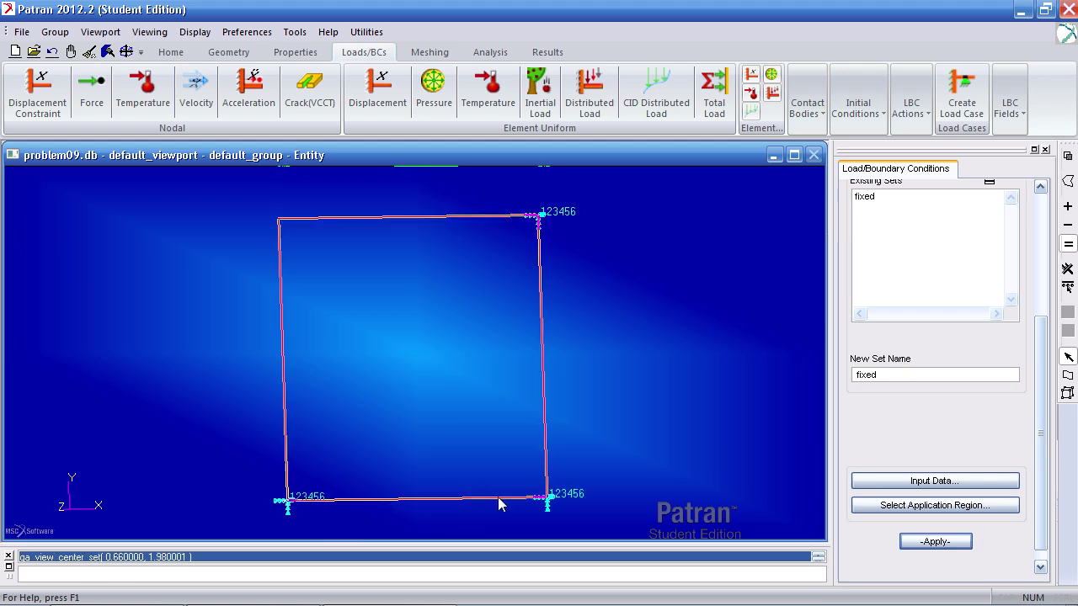
drag(887, 374, 806, 374)
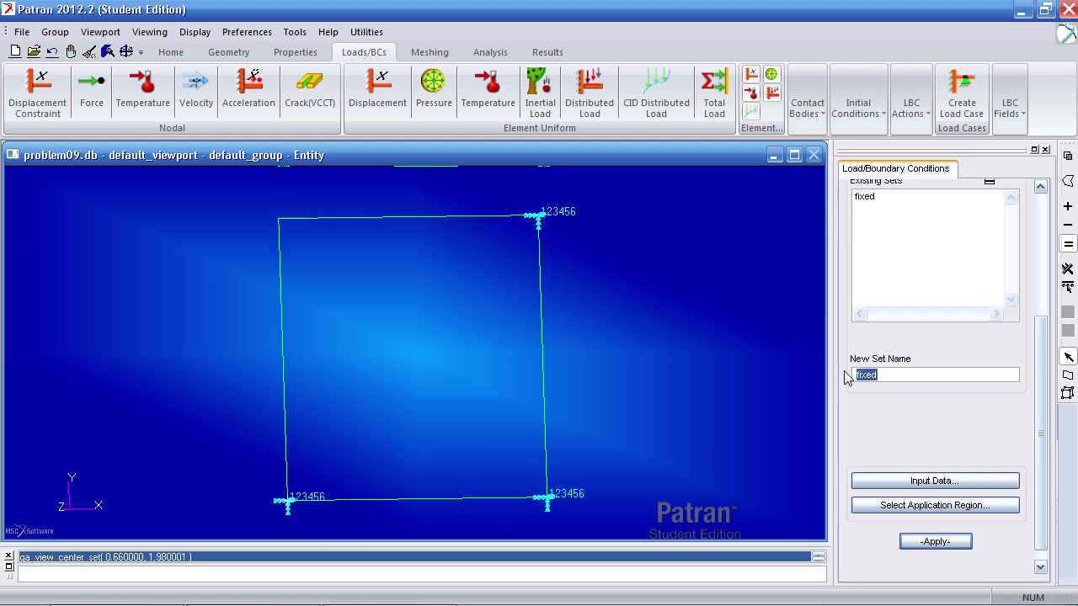
text(sym_x)
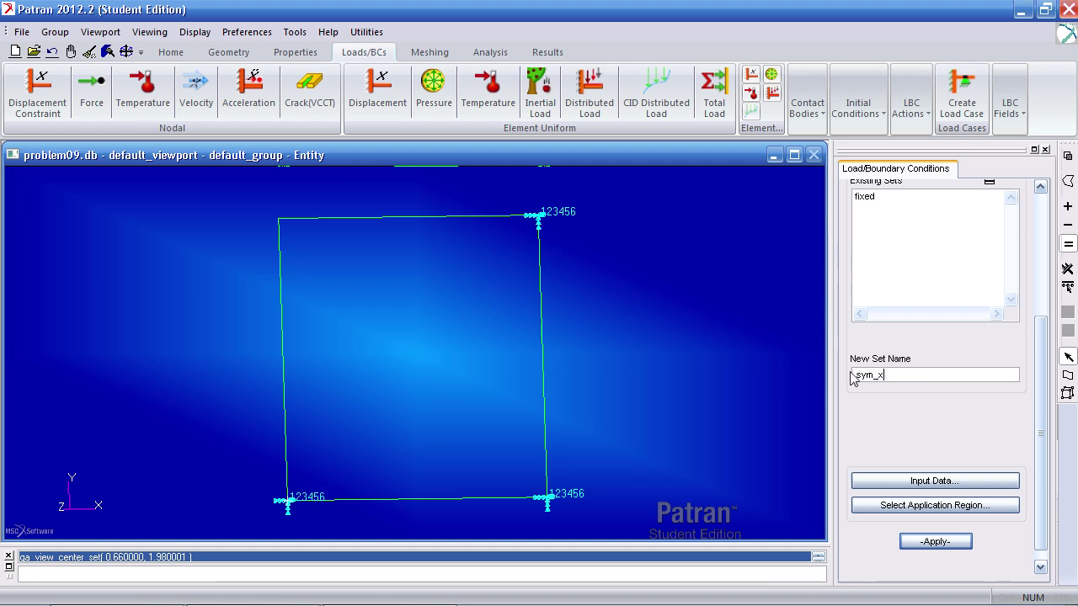
click(920, 482)
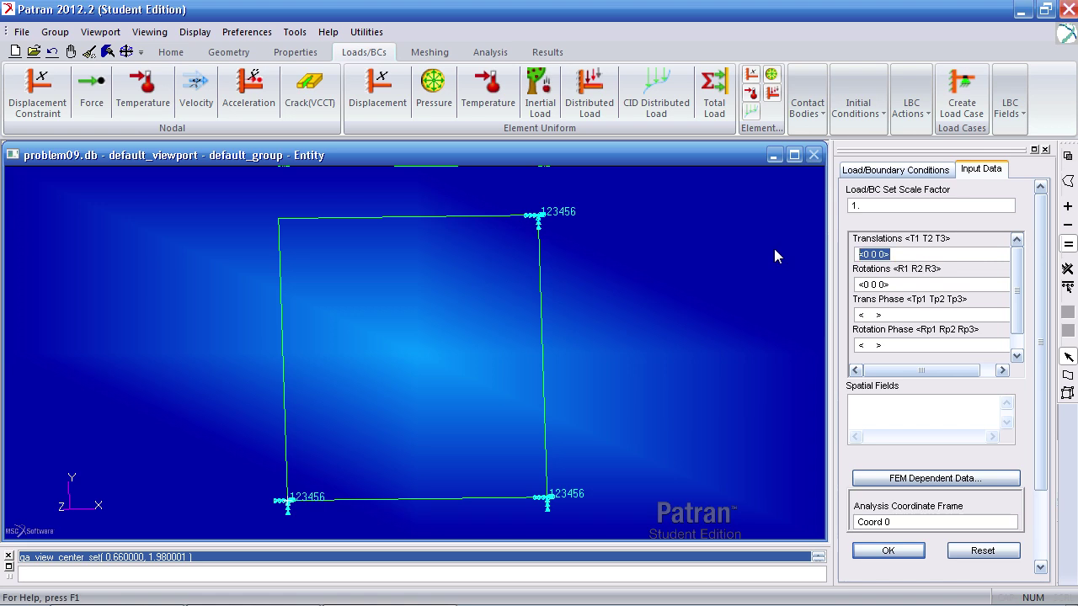
text(< ,0,>)
key(Tab)
text(<0)
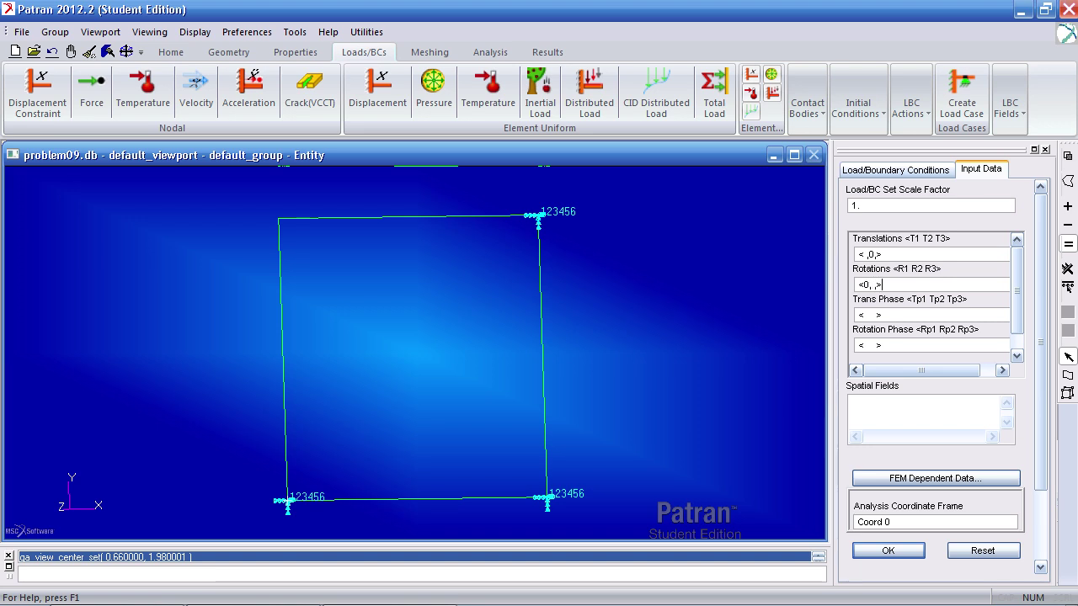
click(867, 255)
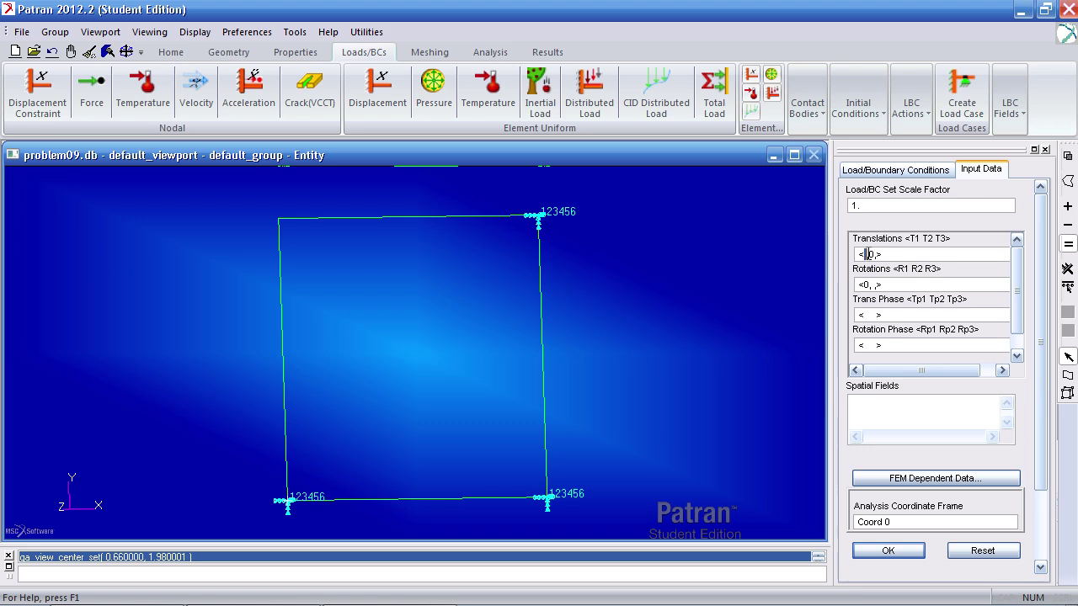
drag(865, 255, 870, 256)
click(902, 549)
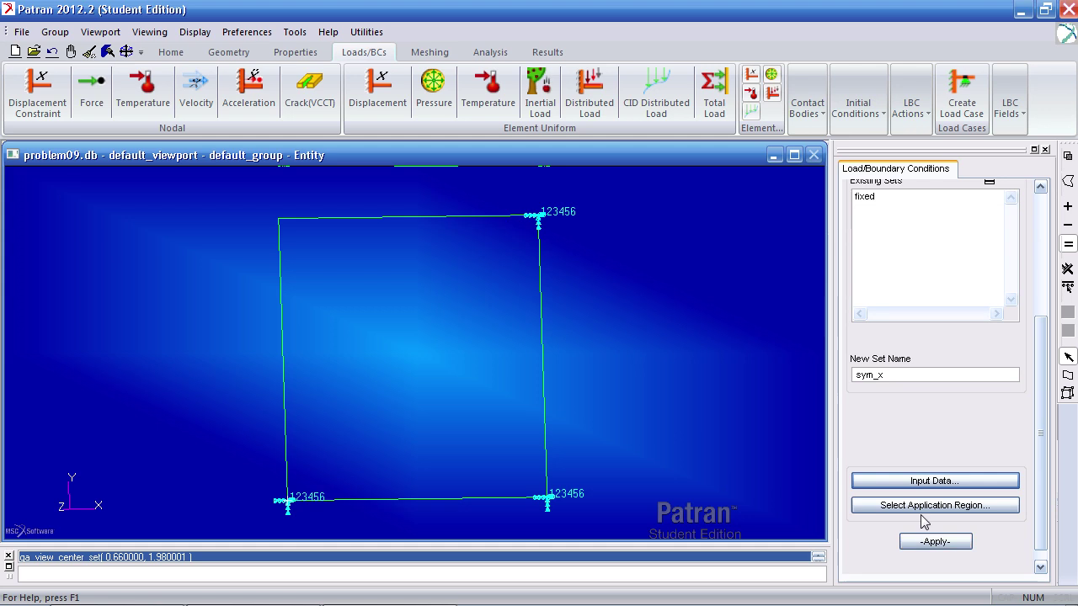
Assign the square's upper edge (Surface 1.2) as the sym_x set's application region and create the set.
click(932, 506)
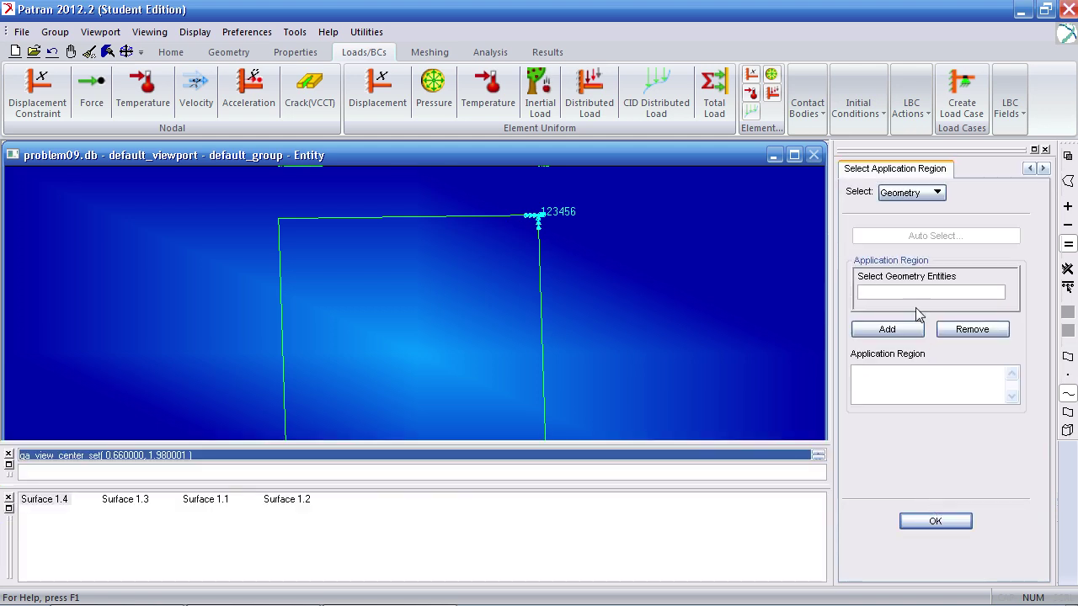
click(1068, 395)
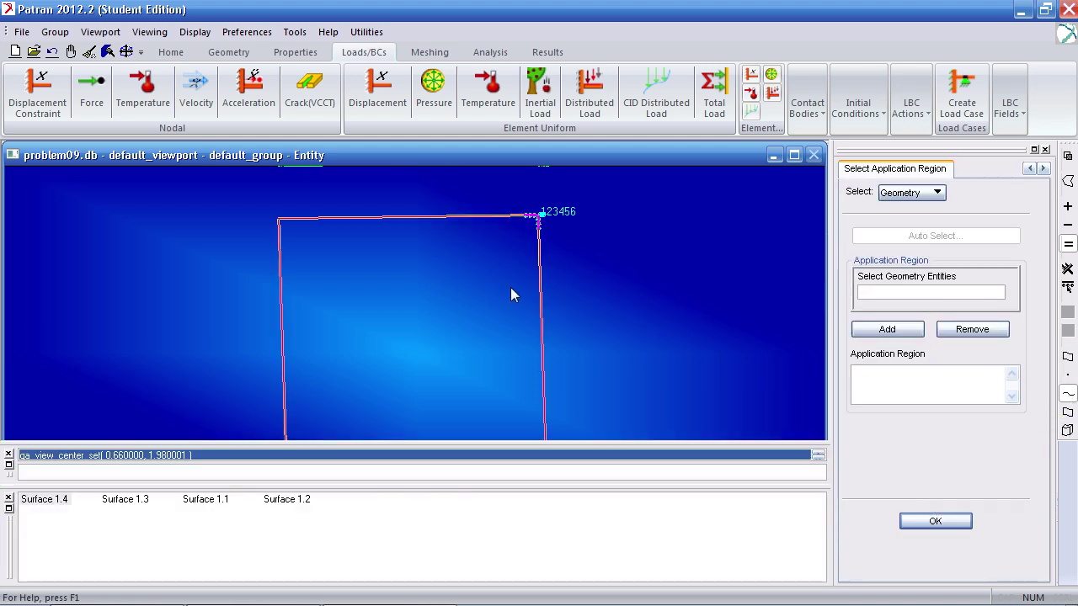
click(445, 217)
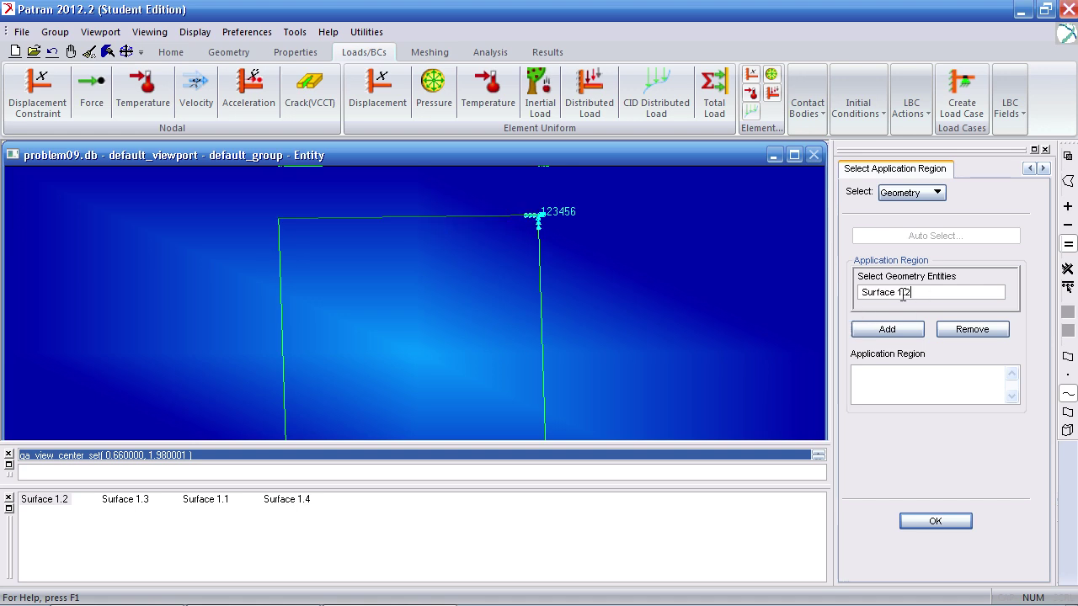
click(910, 330)
click(951, 521)
click(947, 541)
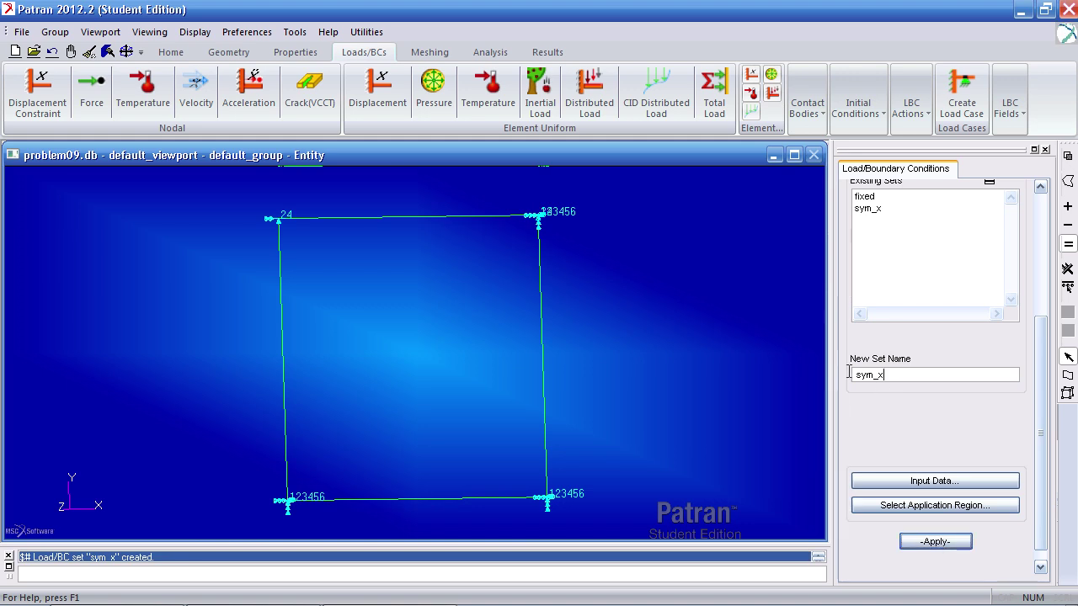
Define a third displacement set named sym_y with translations <0, ,> and only the Y rotation constrained.
text(sym_y)
click(1003, 481)
triple_click(869, 254)
text(<0, ,>)
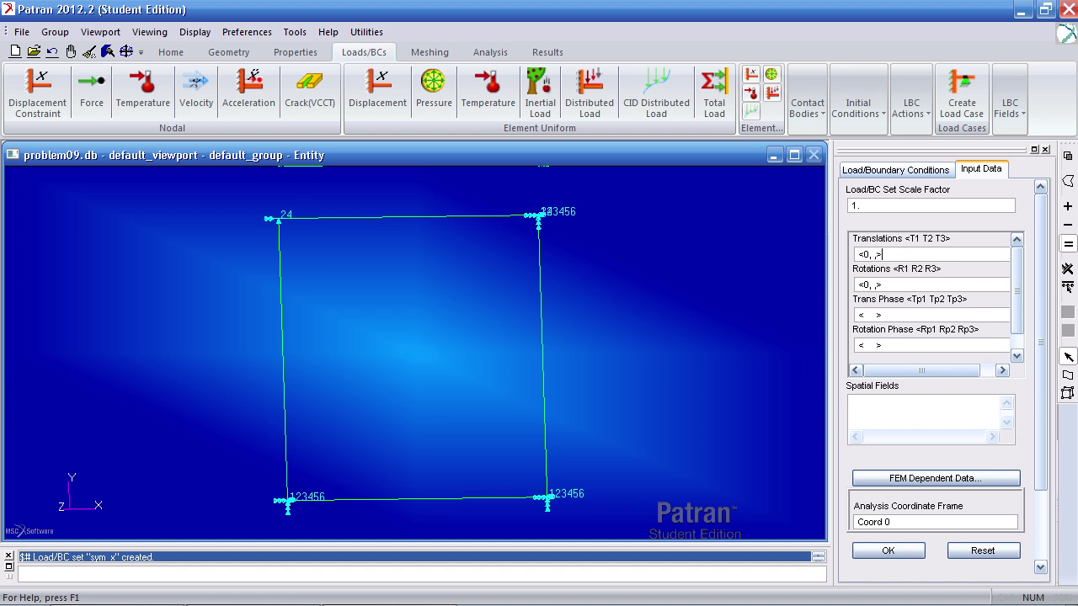
key(Tab)
text(<)
click(890, 552)
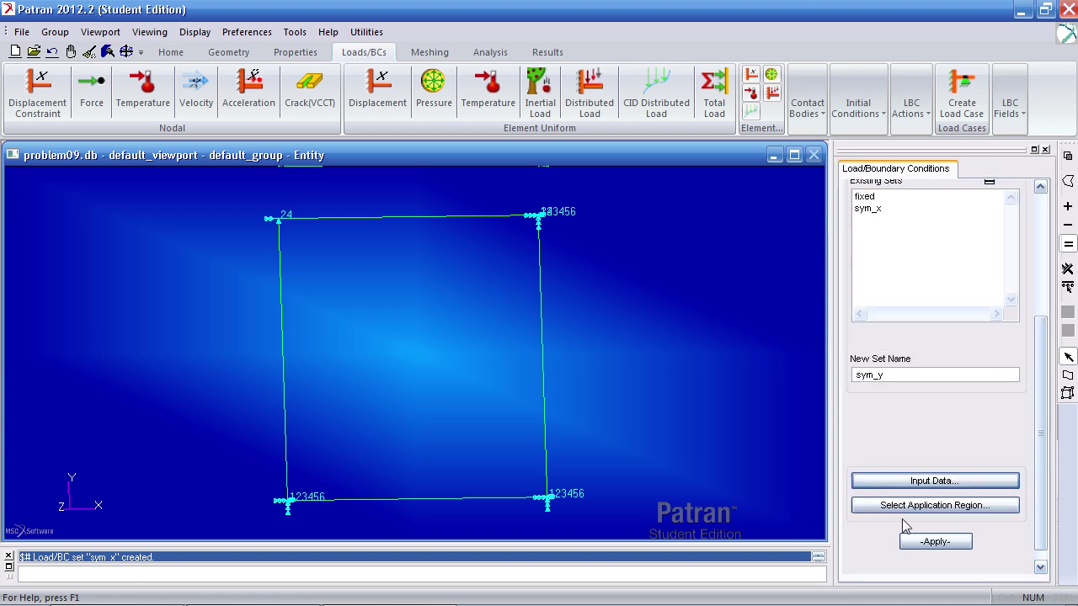
Assign the square's left edge as the sym_y set's application region and create the set.
click(911, 510)
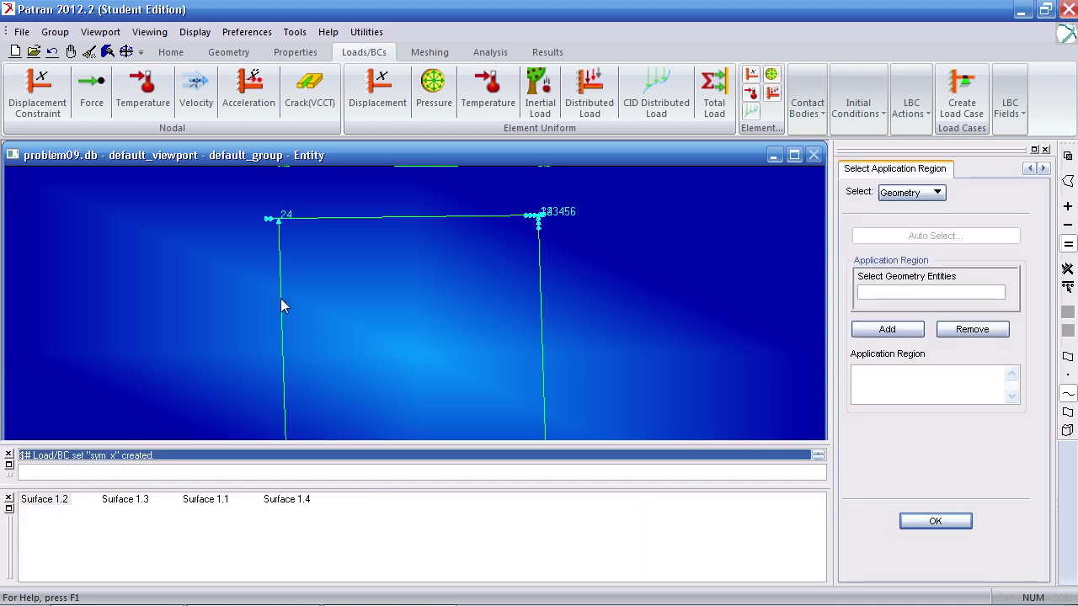
click(281, 304)
click(886, 330)
click(936, 520)
click(935, 541)
Show the model tree and expand the LBCs down to the individual displacement sets.
mouse_move(734, 418)
middle_down()
mouse_move(717, 424)
mouse_move(720, 414)
middle_up()
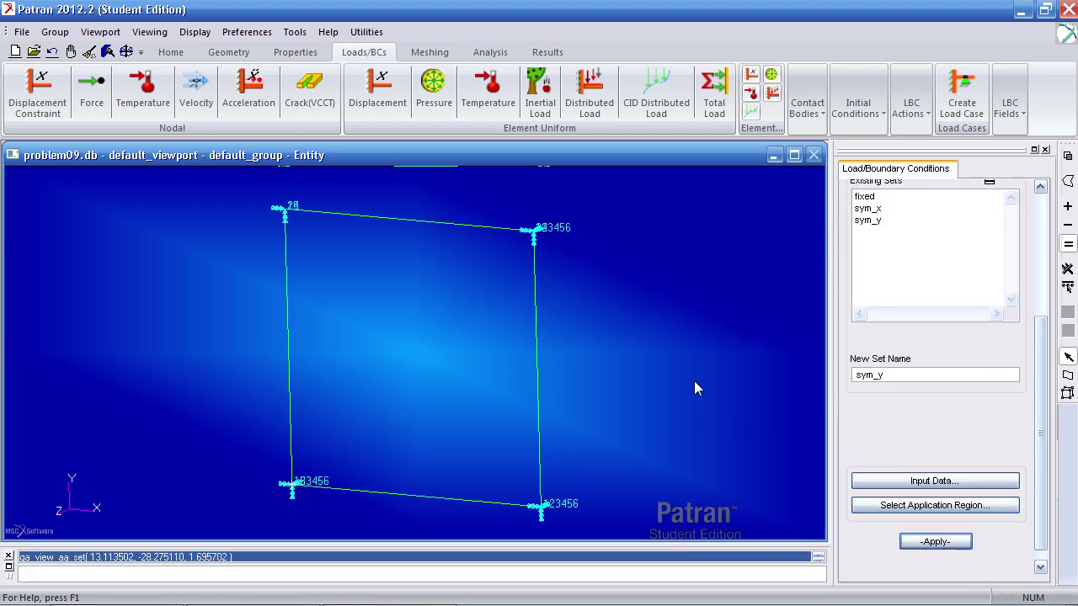
middle_drag(611, 287, 618, 281)
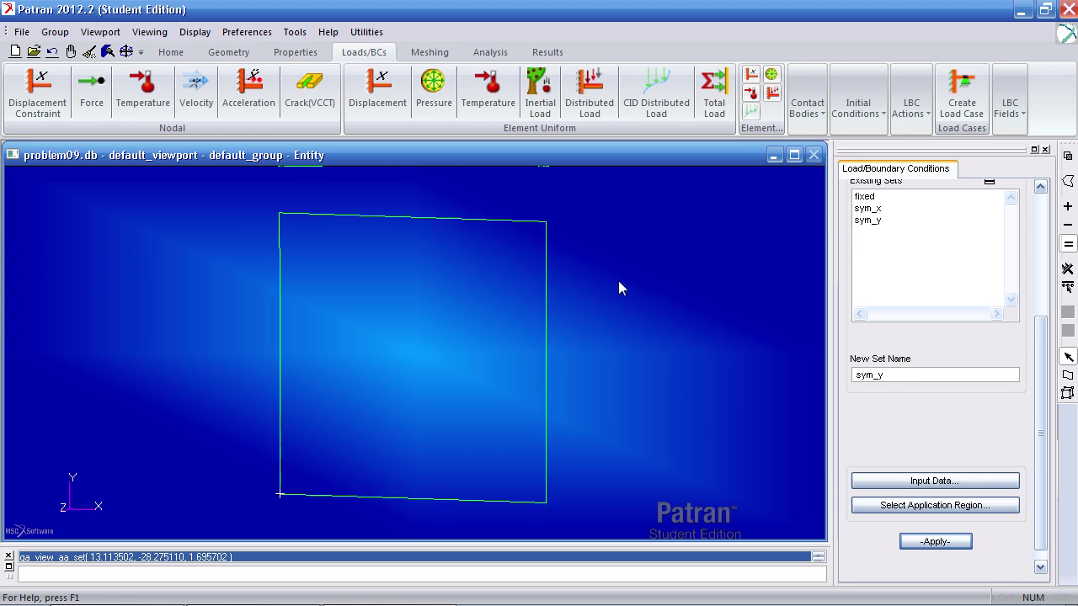
click(171, 52)
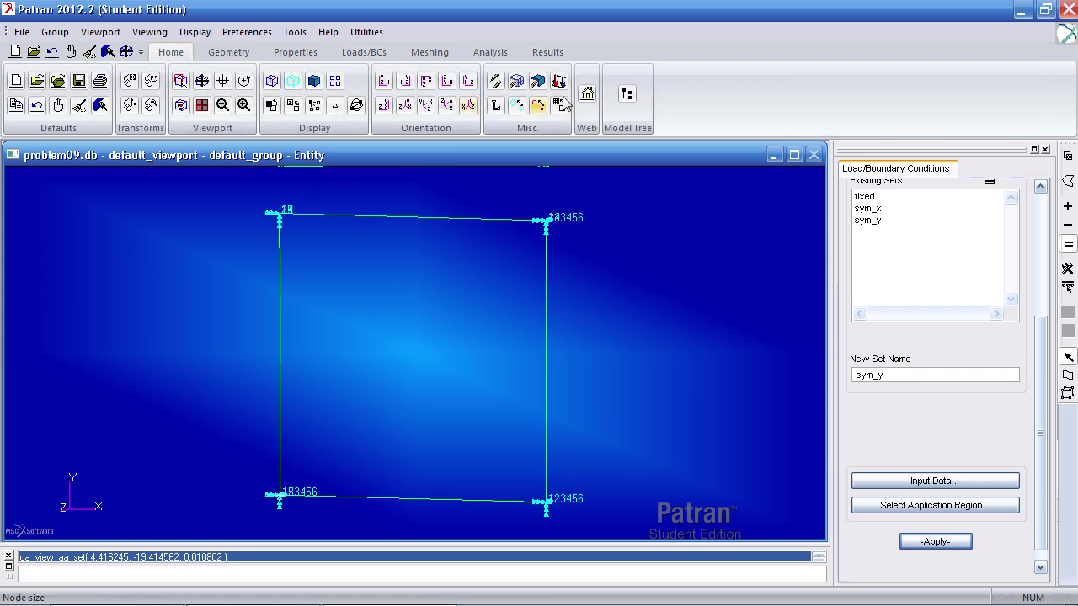
click(626, 93)
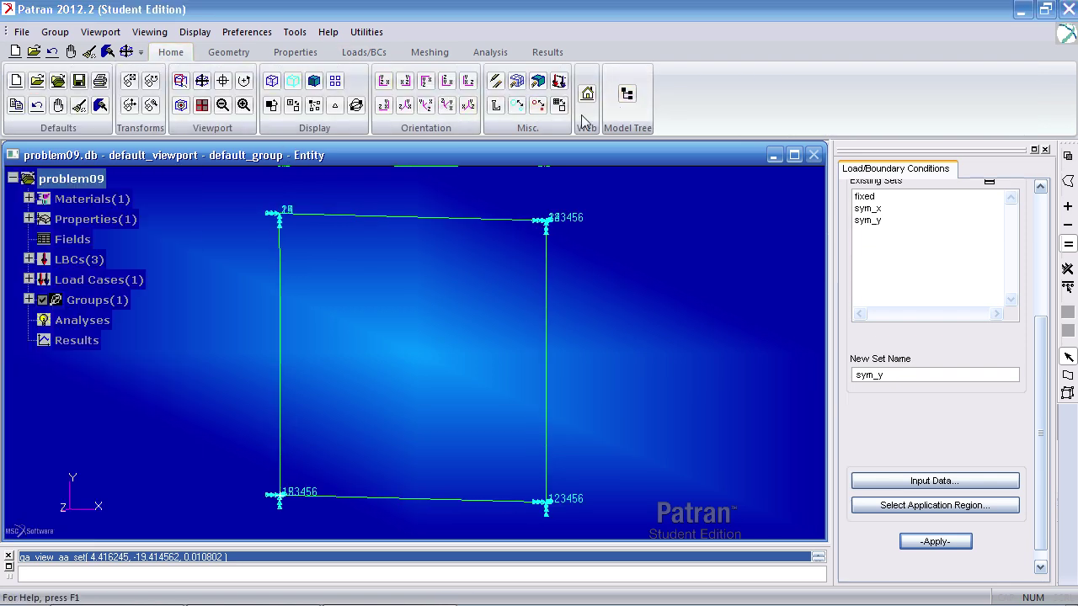
click(30, 260)
click(45, 281)
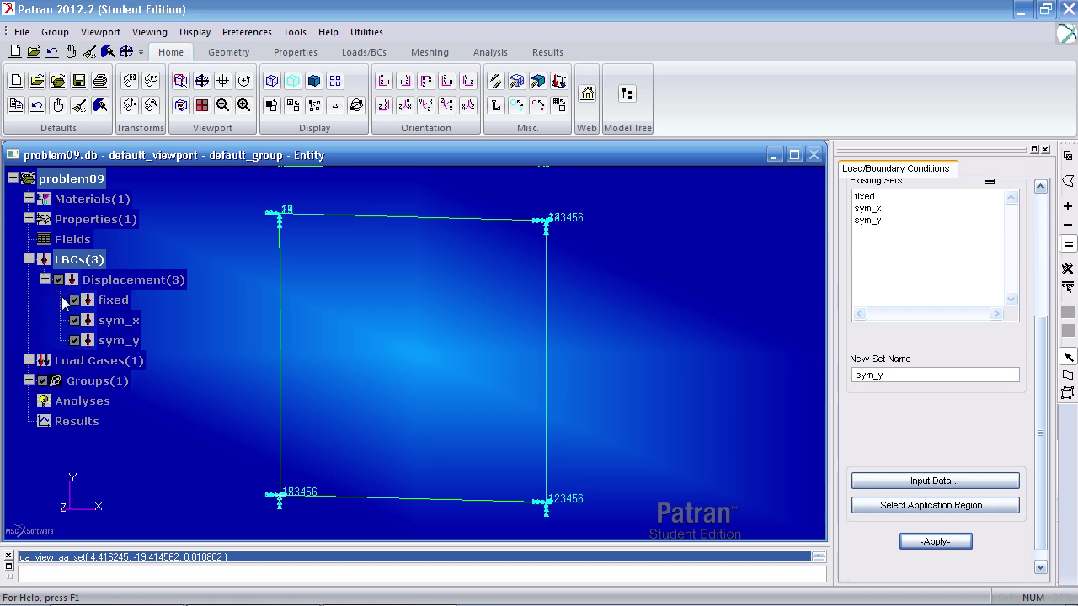
Toggle the markers of fixed, sym_x and sym_y to inspect the sets separately, and hide all displacement markers.
click(75, 300)
click(119, 320)
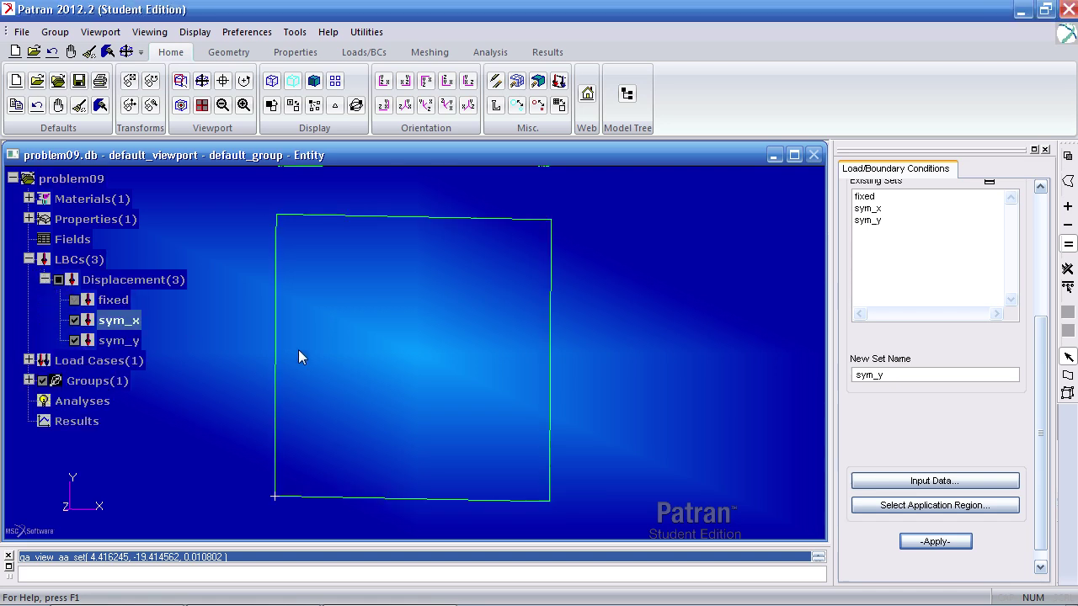
click(75, 340)
click(118, 320)
click(75, 320)
click(75, 340)
click(119, 320)
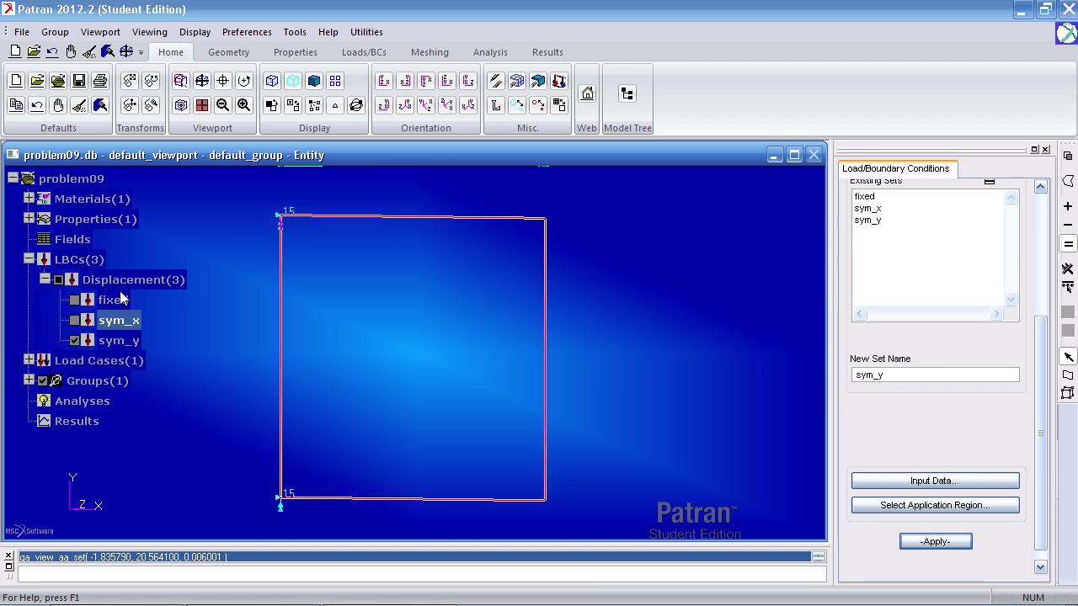
click(55, 282)
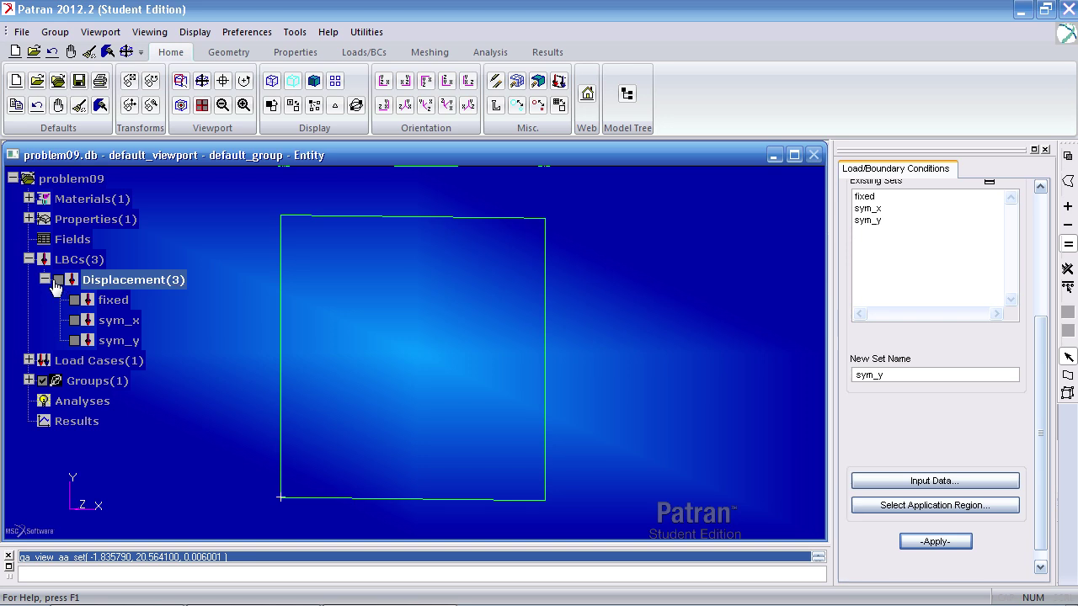
Define an element-uniform pressure set named pressure for 2D elements with a top surface pressure of 2e4.
click(368, 53)
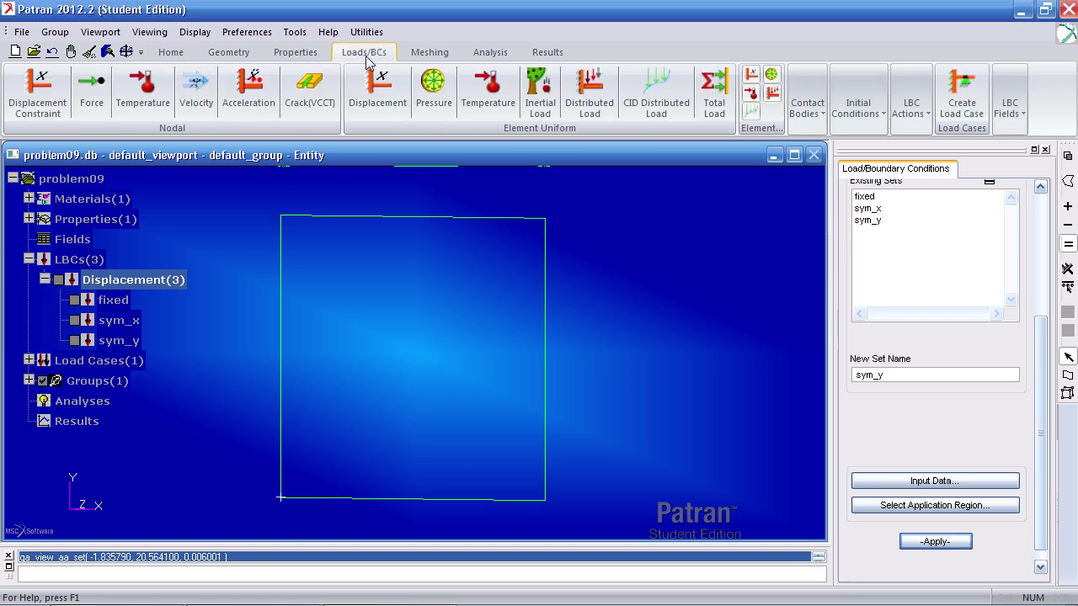
click(431, 87)
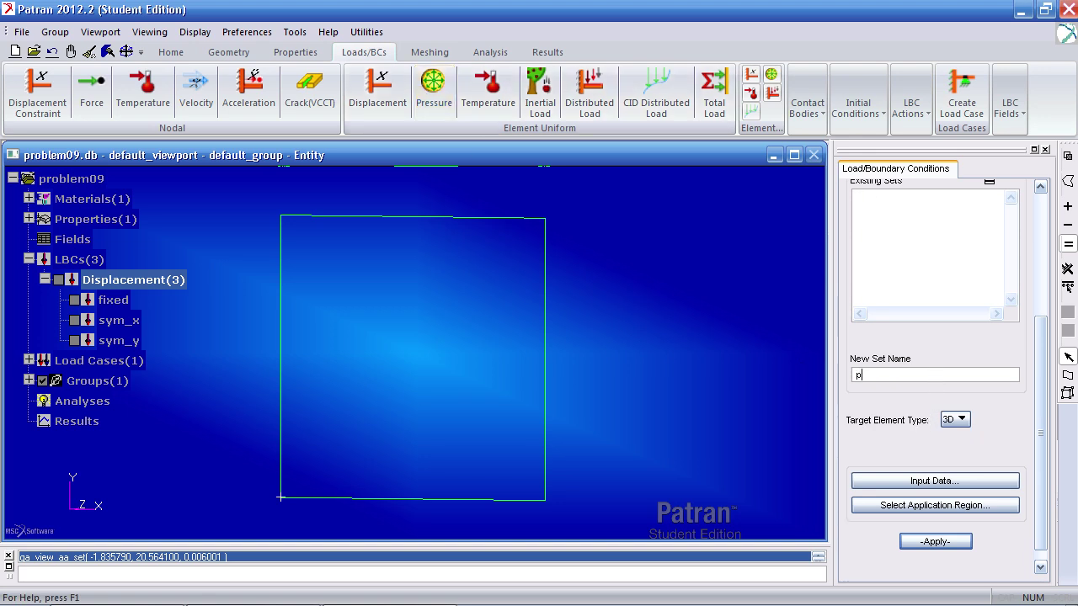
middle_drag(700, 401, 658, 415)
click(955, 420)
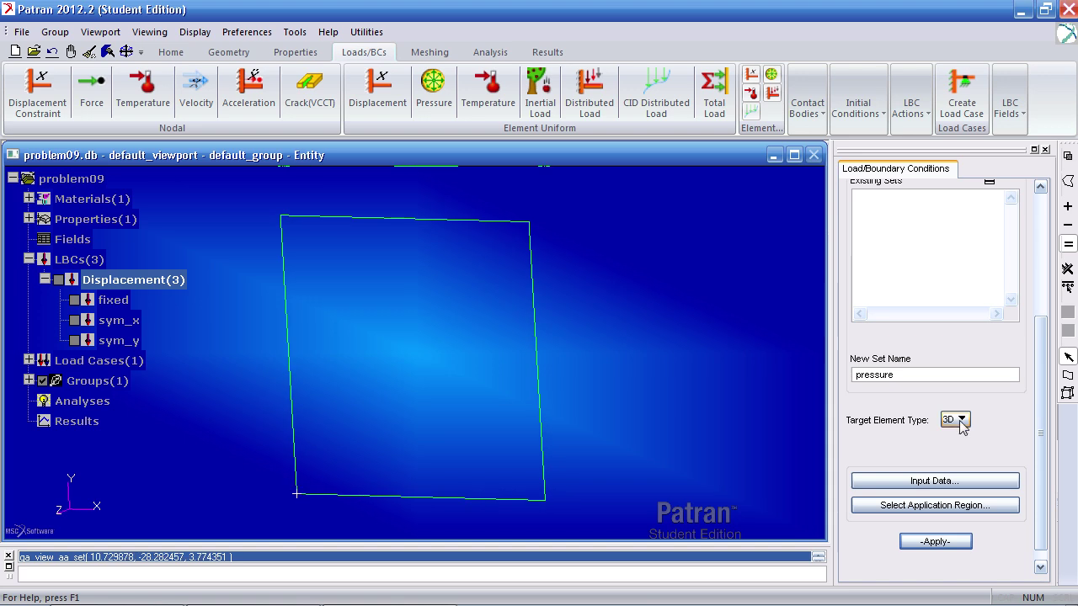
click(955, 438)
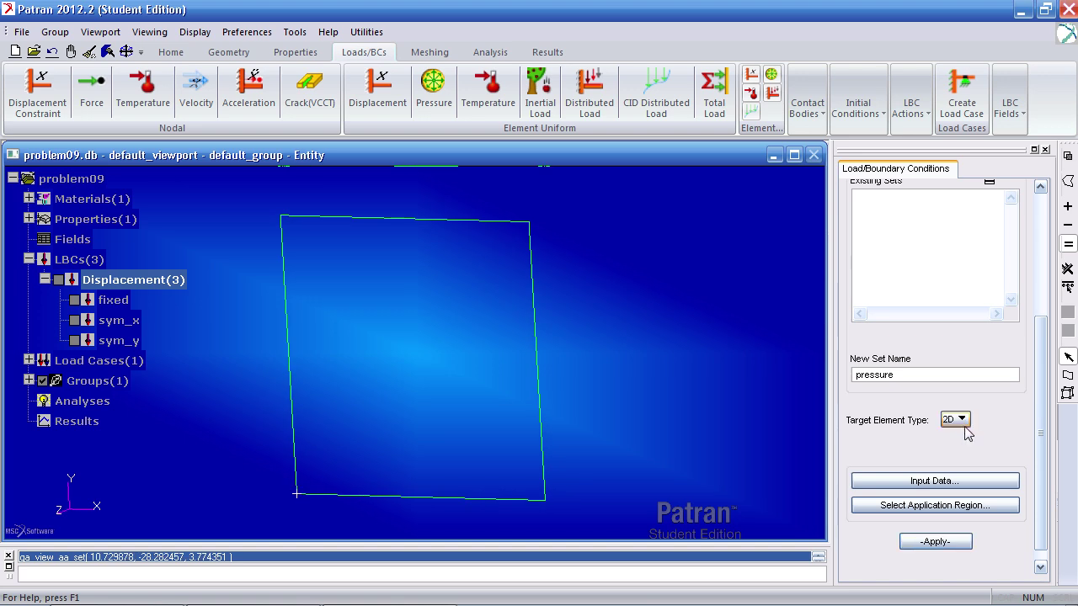
click(932, 481)
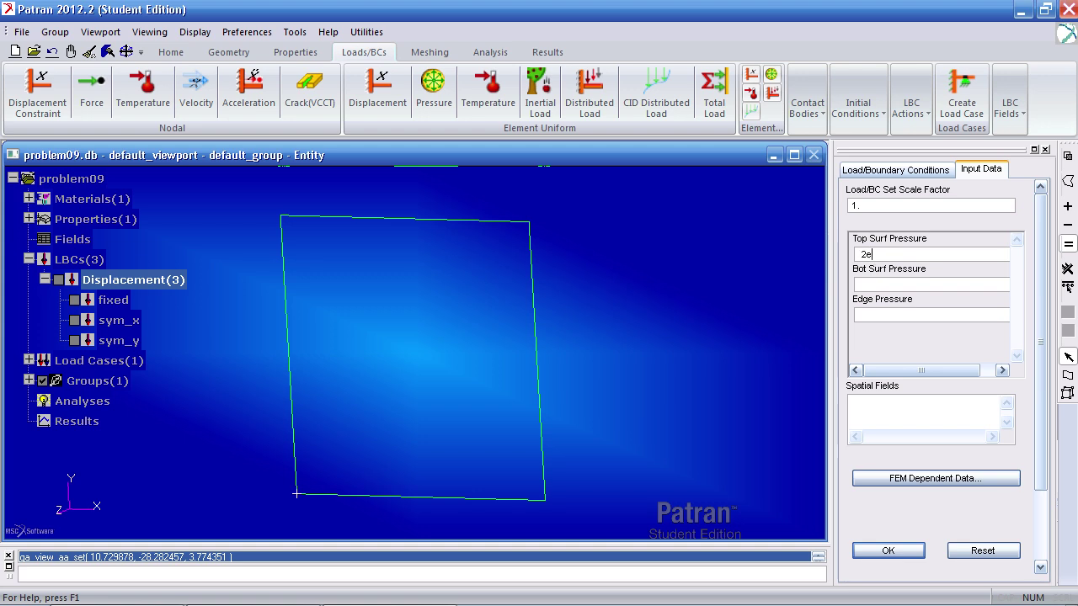
click(891, 554)
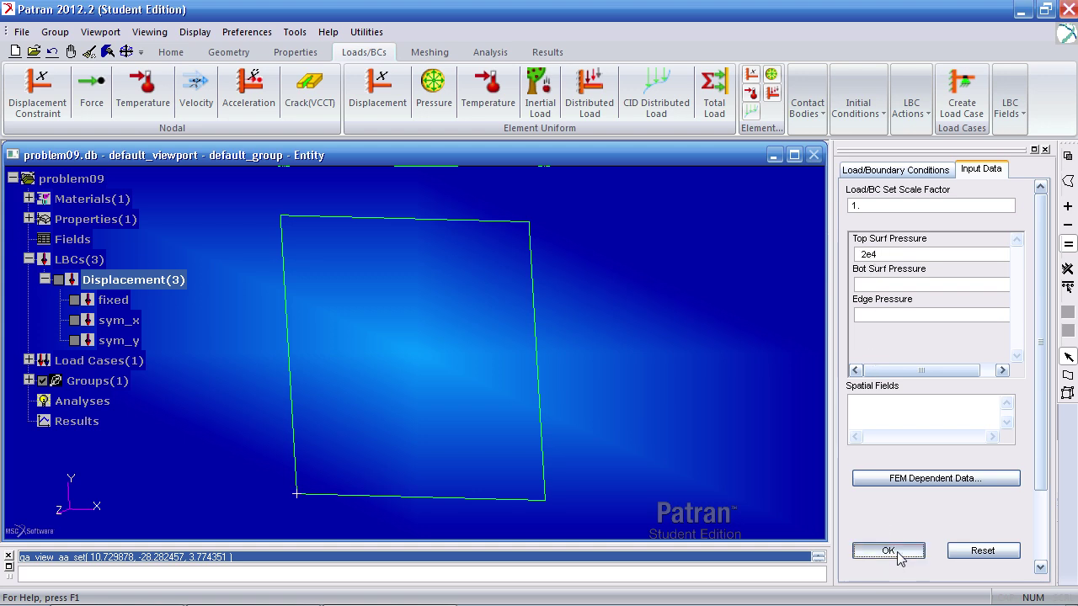
Assign the square surface as the pressure set's application region, create the set and inspect the load arrows in an oblique view.
click(931, 506)
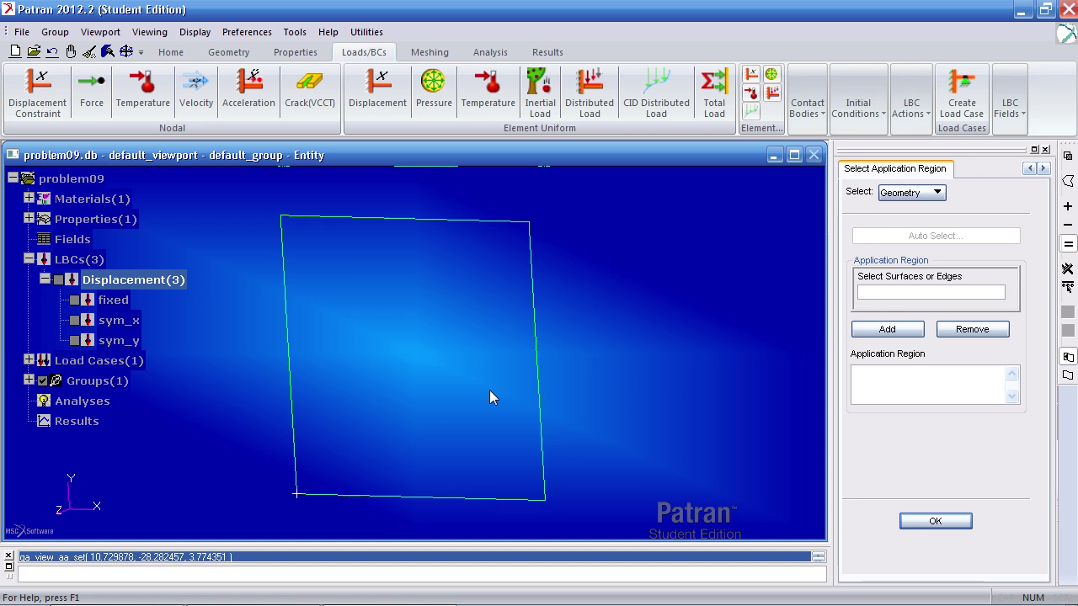
click(480, 310)
click(887, 329)
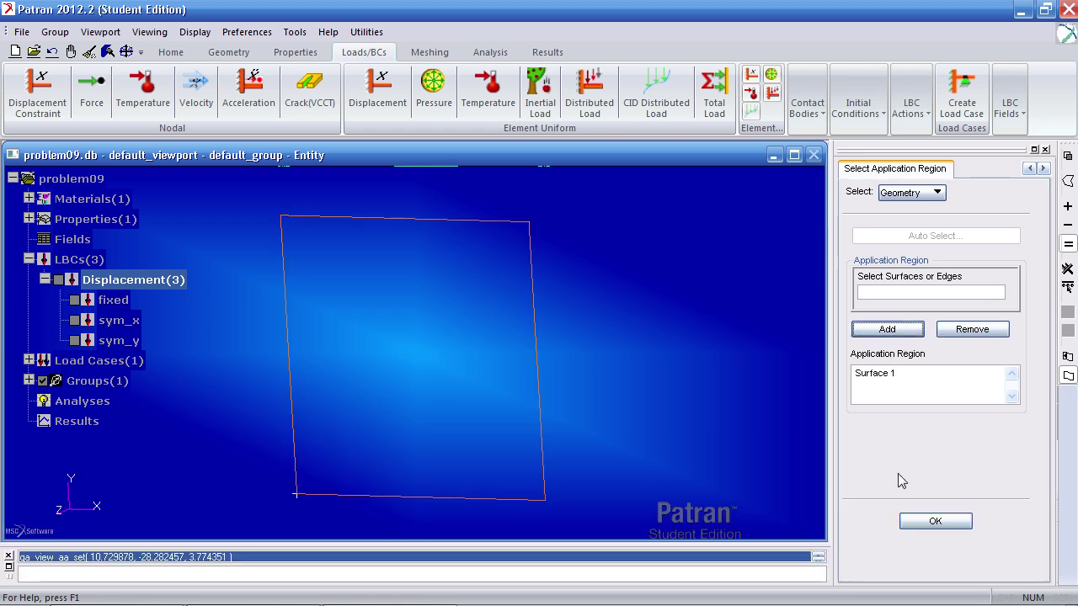
click(930, 521)
click(934, 540)
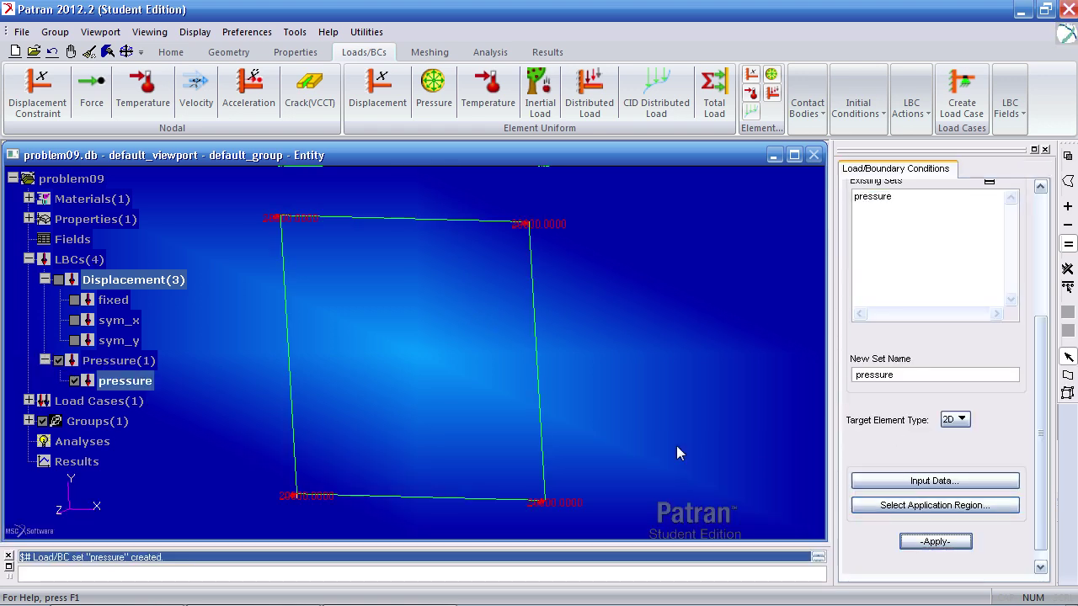
middle_drag(672, 446, 713, 389)
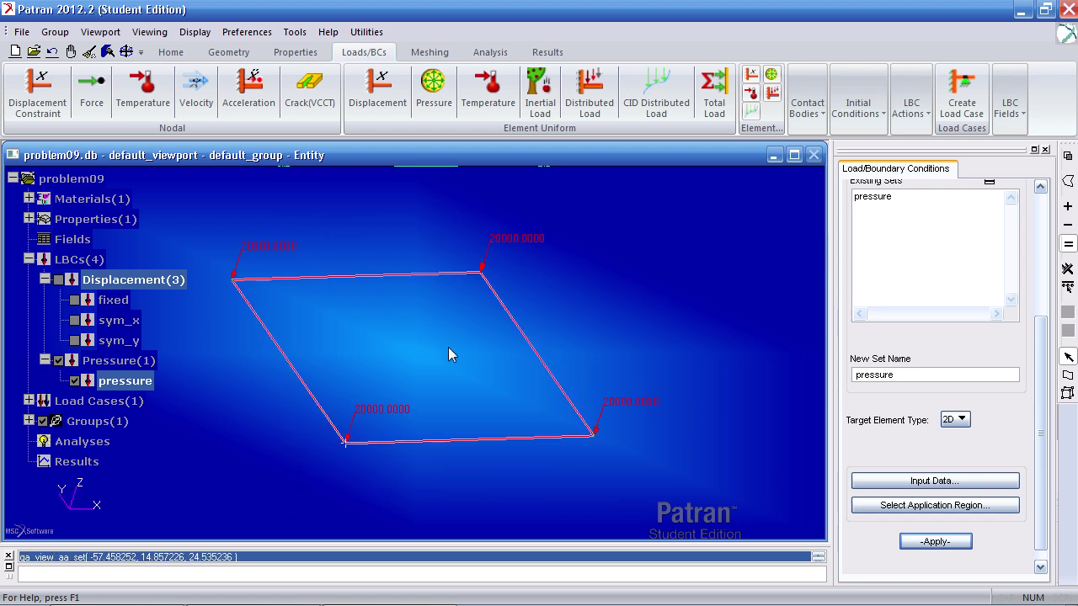
click(76, 383)
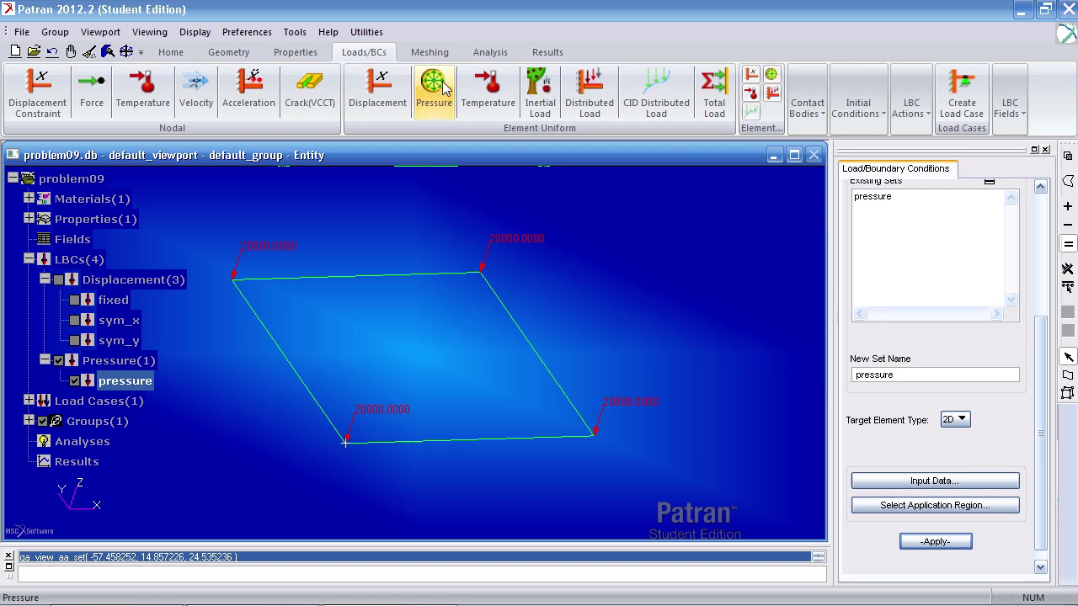
Mesh the square surface with Quad8 IsoMesh elements using the automatically calculated global edge length.
click(447, 56)
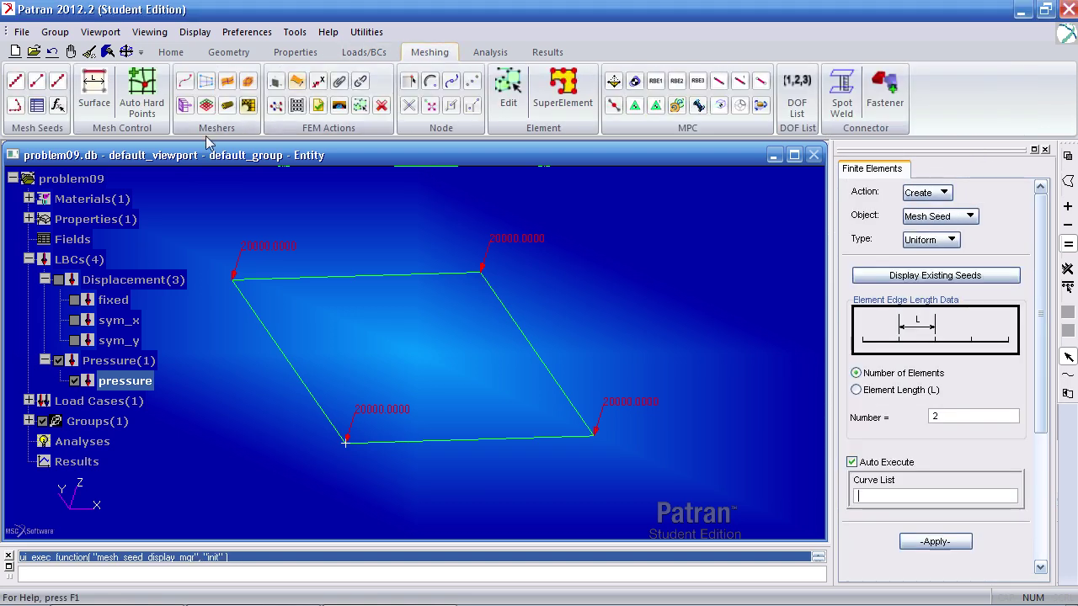
click(234, 86)
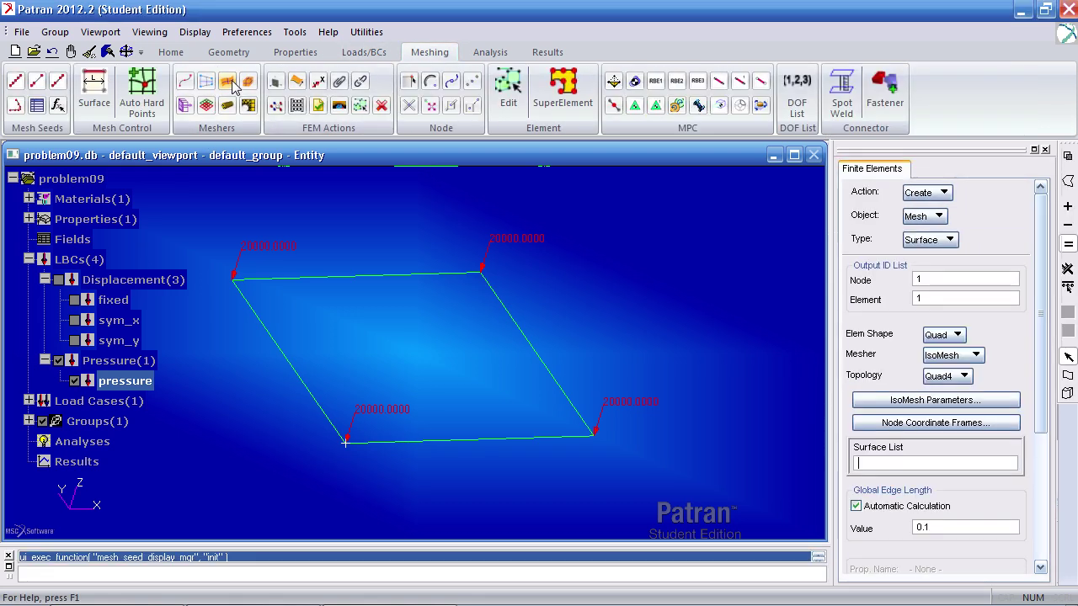
click(960, 376)
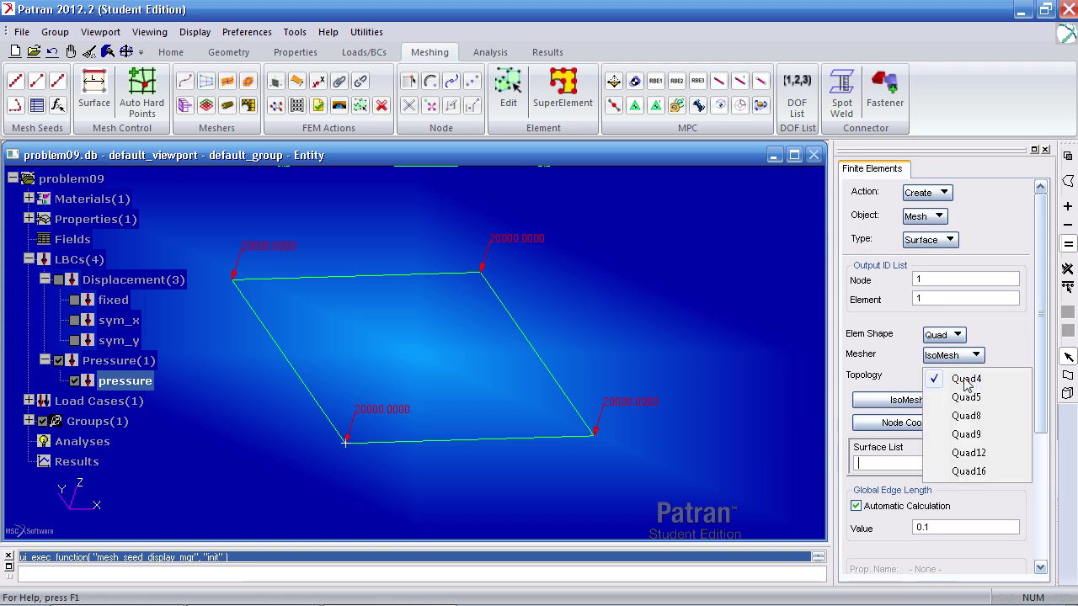
click(986, 417)
scroll(1035, 383, down, 2)
click(555, 420)
scroll(1006, 477, down, 4)
click(954, 488)
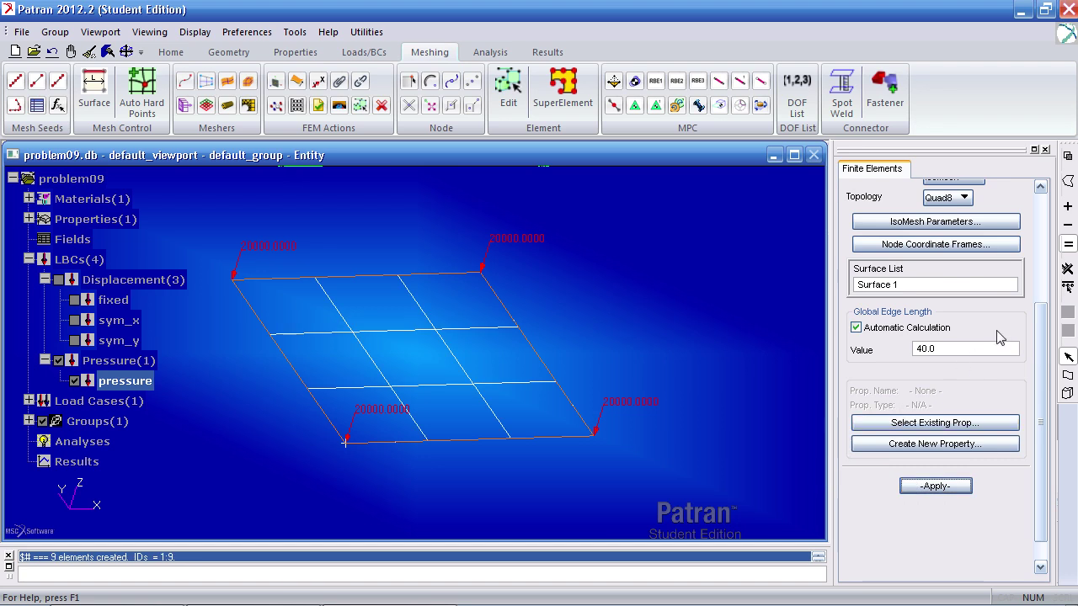
Remesh the square surface with a global edge length of 20 and automatic calculation off, replacing the existing mesh.
drag(950, 349, 910, 352)
text(20)
click(868, 332)
click(935, 487)
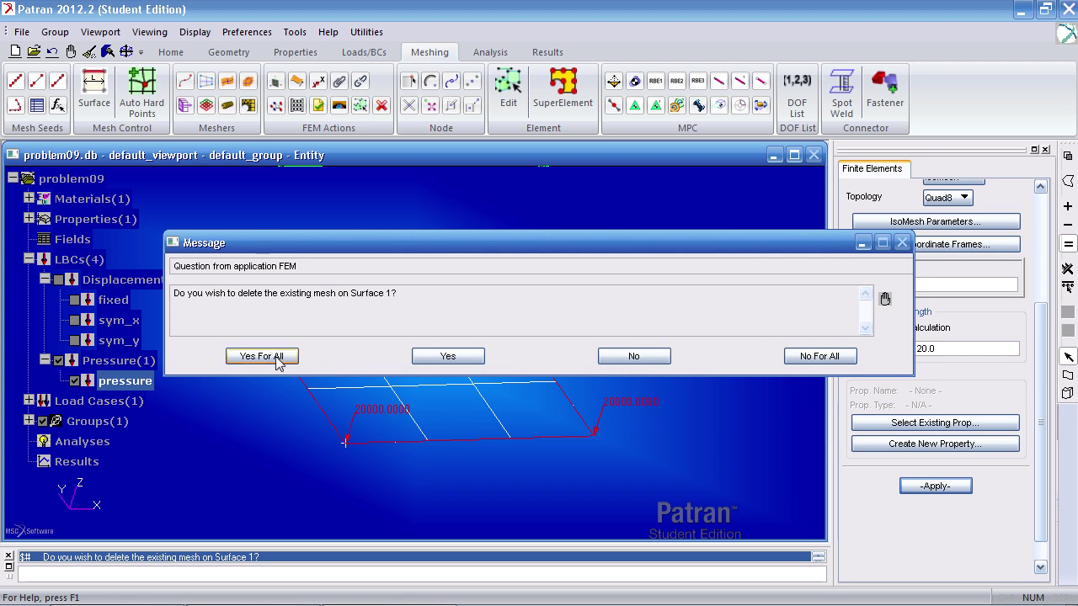
click(278, 362)
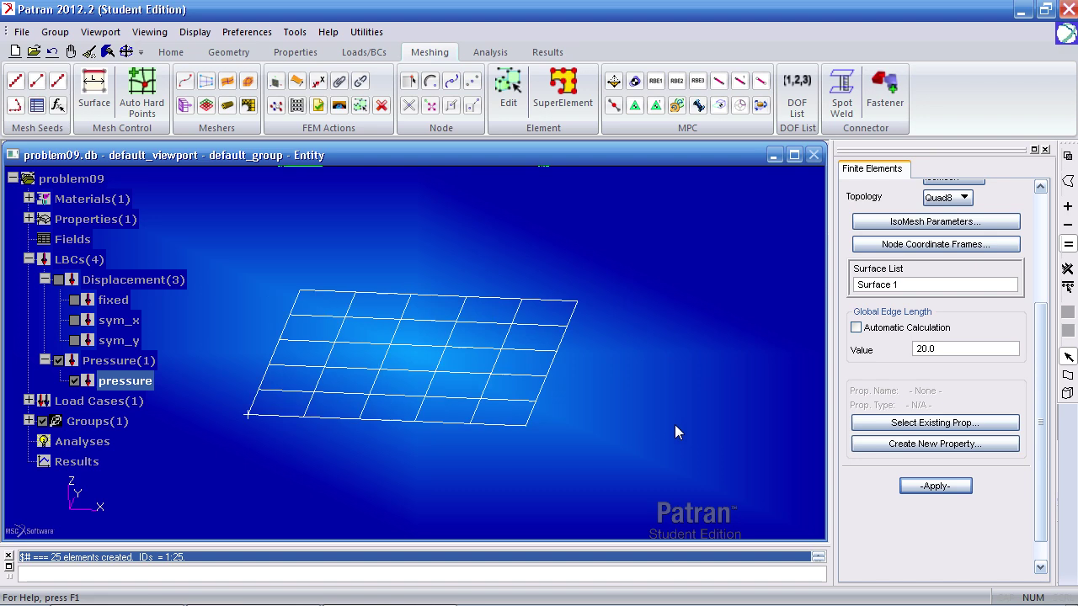
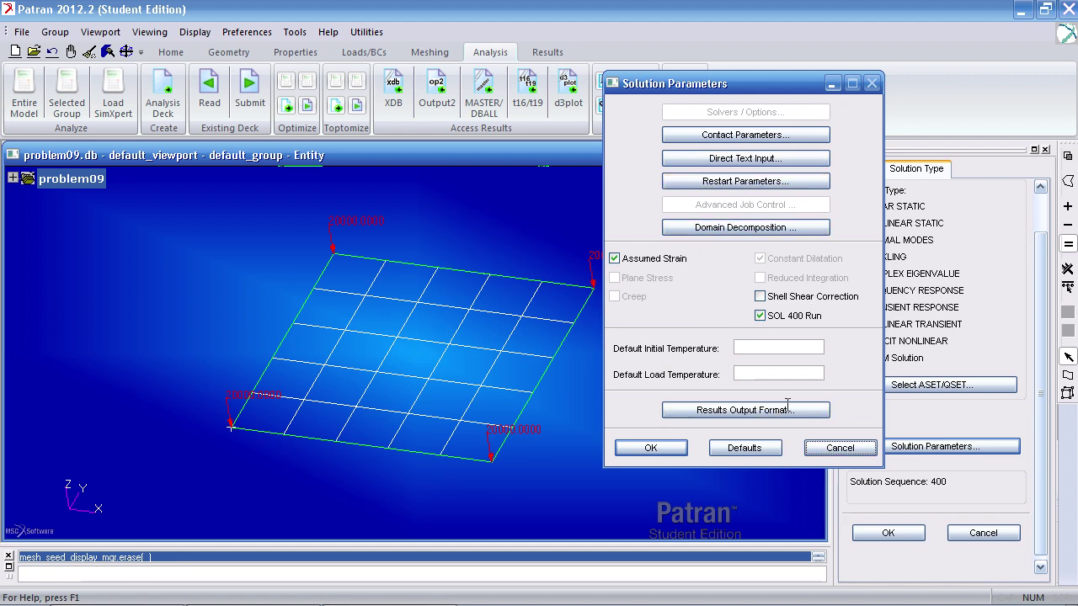
Dismiss the solution parameters and accept IMPLICIT NONLINEAR as the solution type.
click(839, 452)
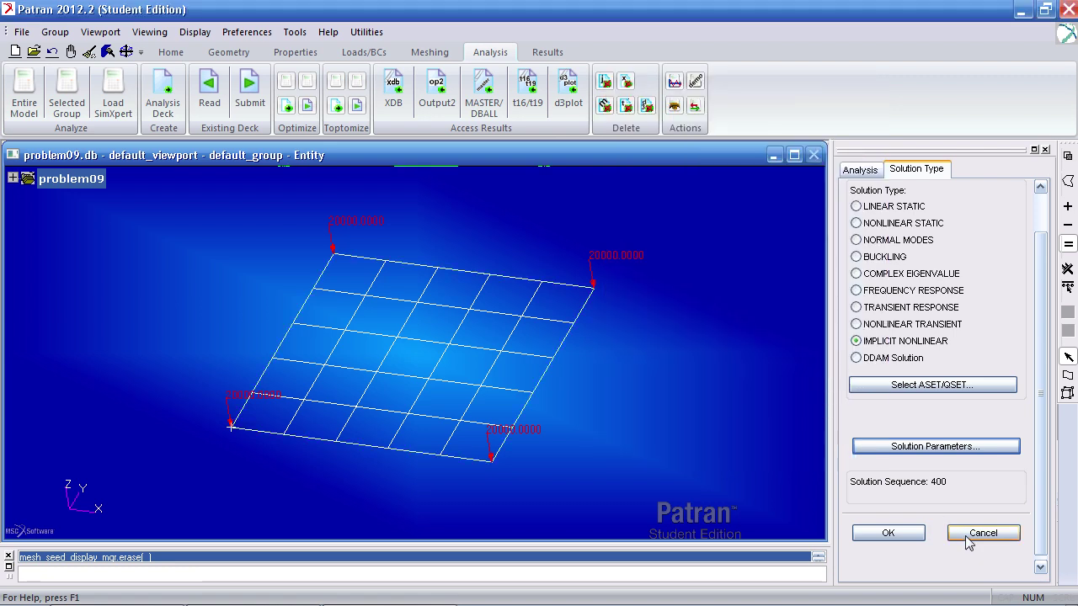
click(922, 535)
Select the Default subcase for editing and open its static solution parameters.
scroll(1035, 450, down, 2)
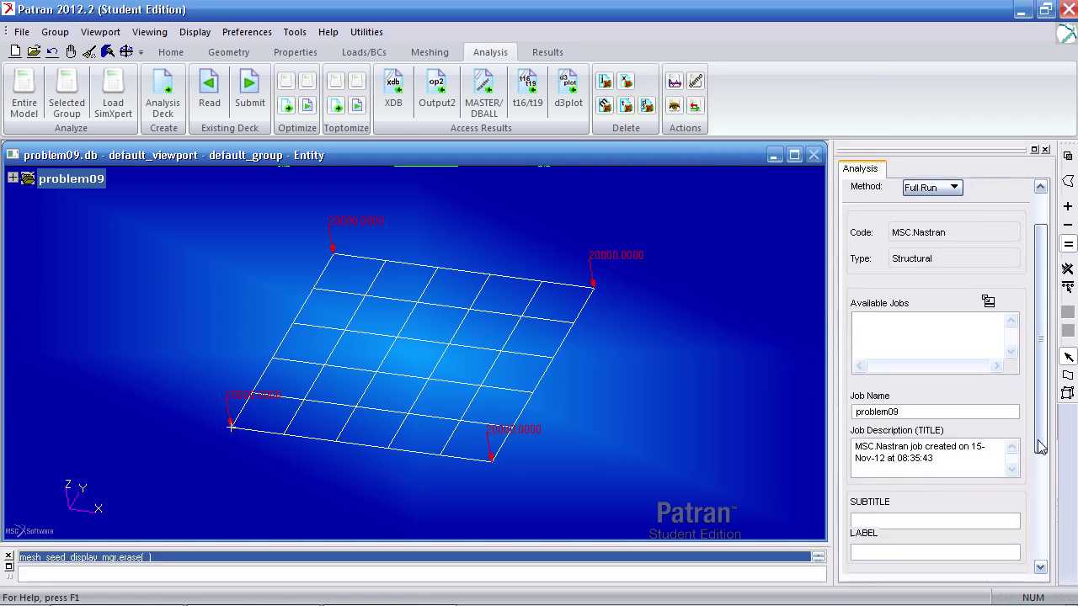
scroll(1041, 448, down, 5)
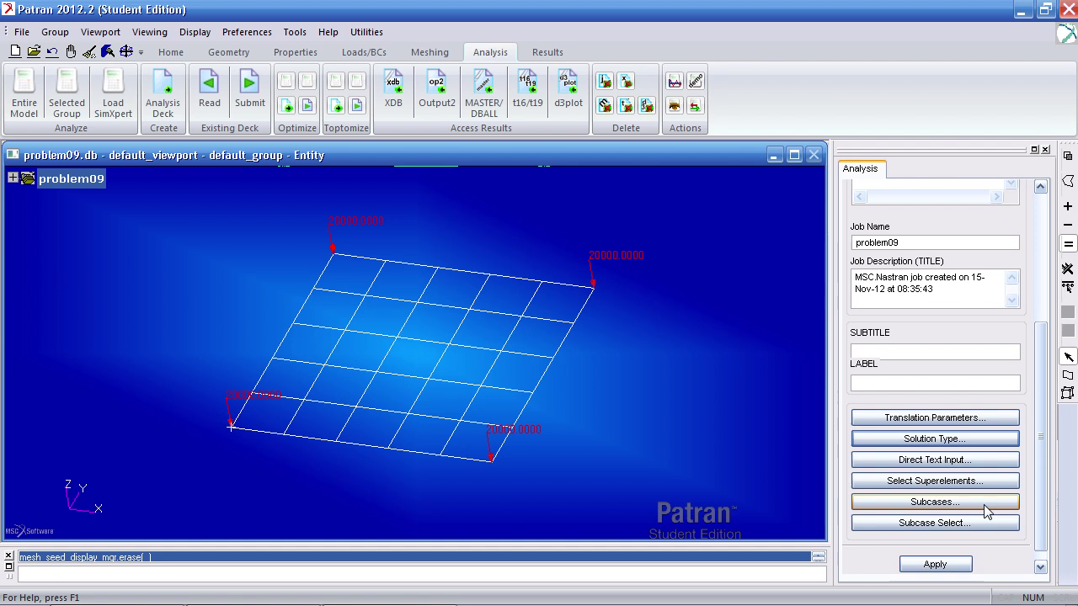
click(934, 502)
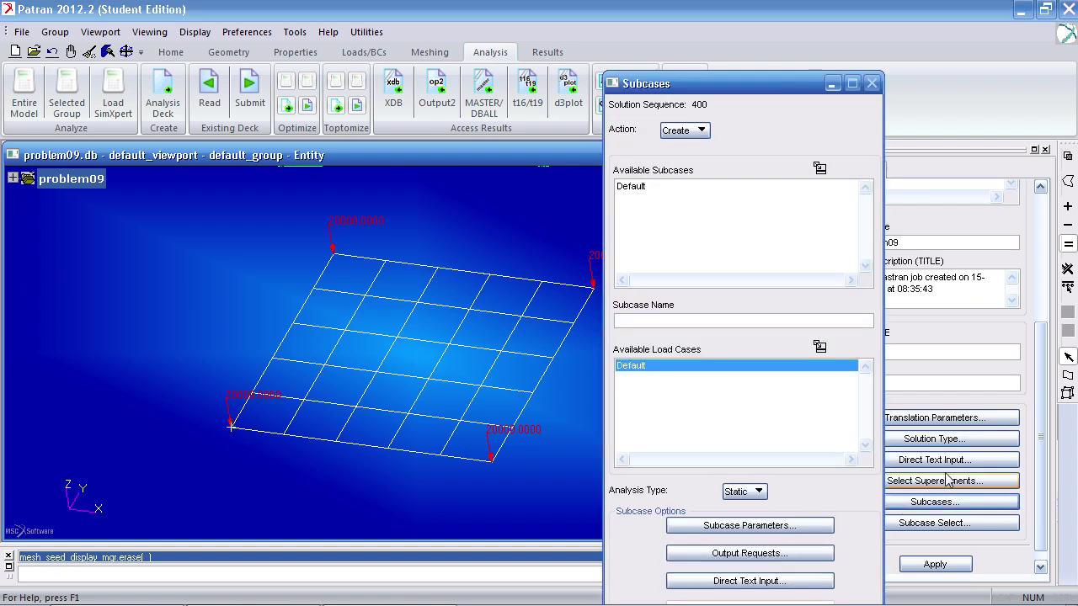
drag(722, 88, 518, 36)
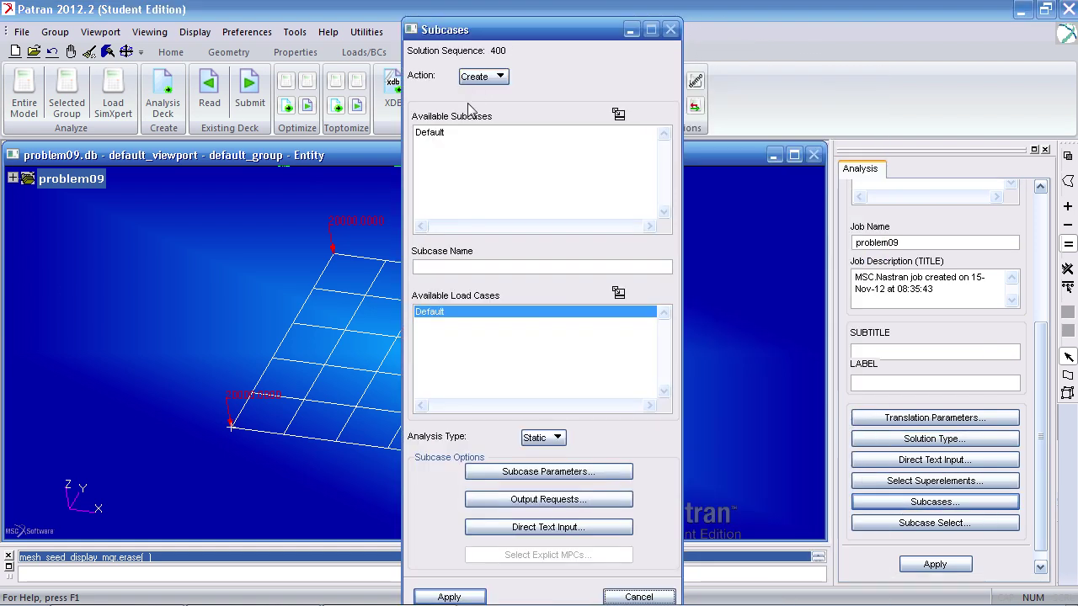
click(457, 133)
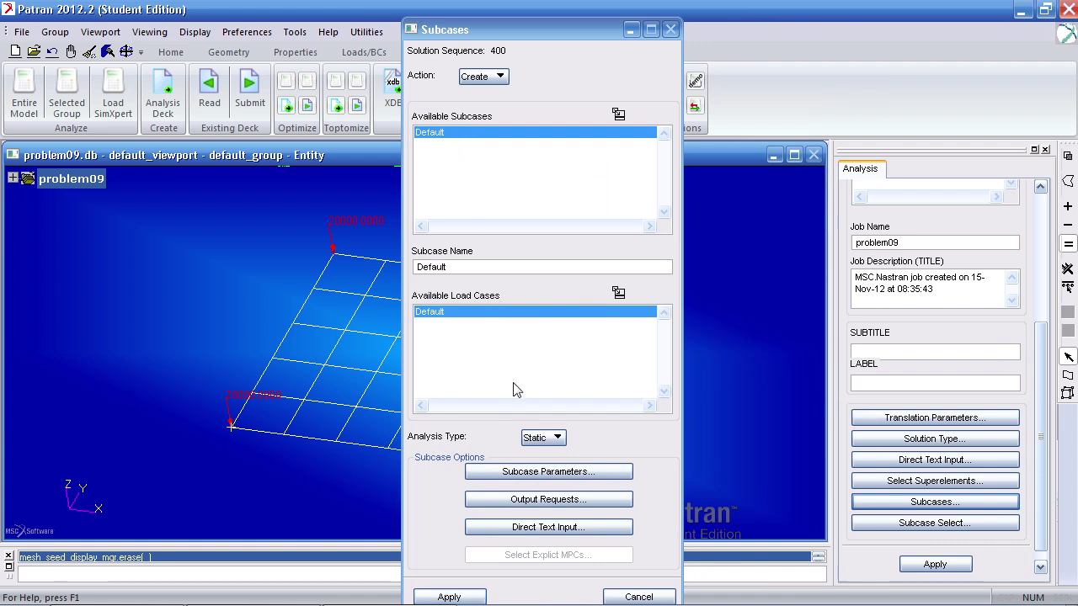
click(579, 474)
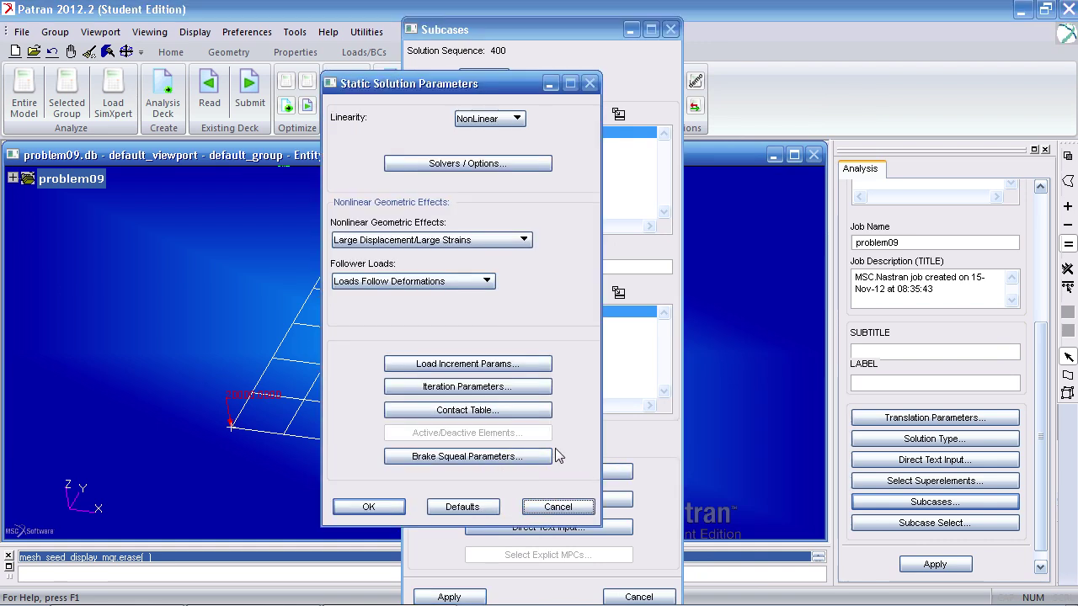
Try None (Small Displacements and Strains) as the nonlinear geometric effects and restore Large Displacement/Large Strains.
click(412, 249)
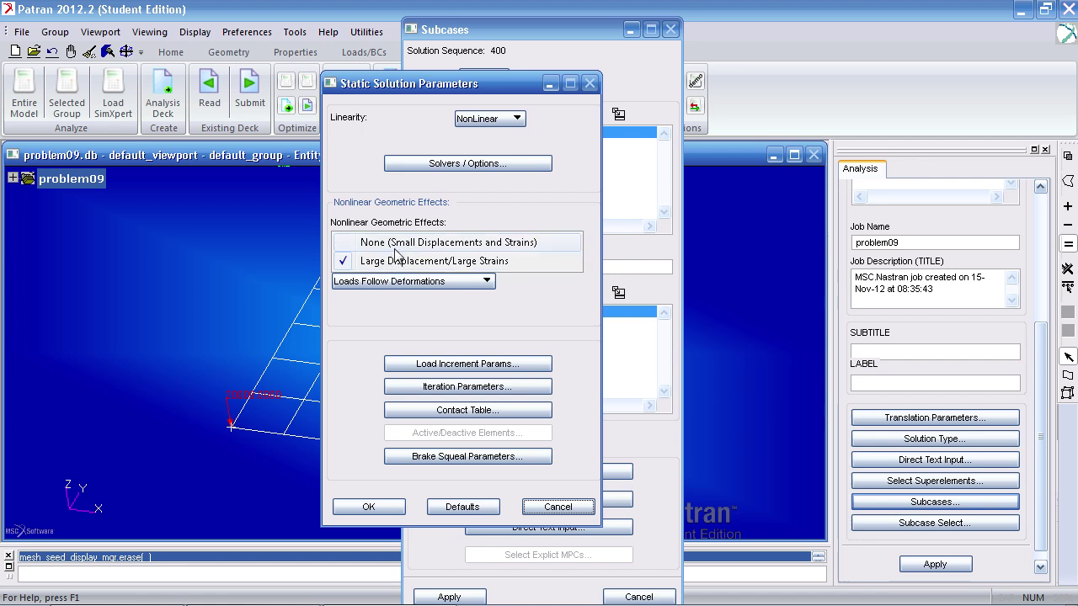
click(368, 243)
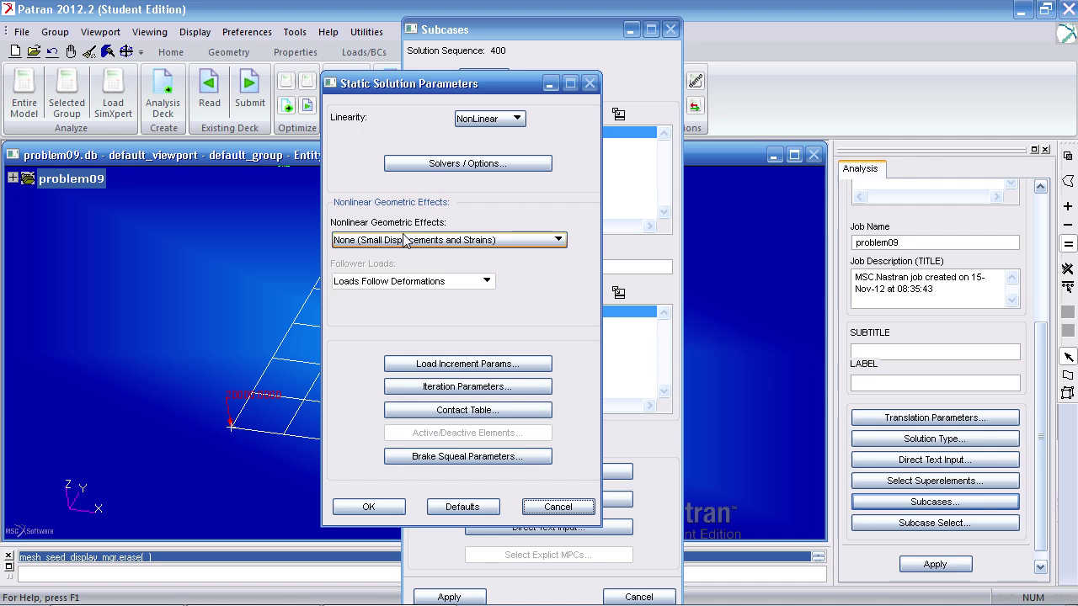
click(405, 240)
click(406, 359)
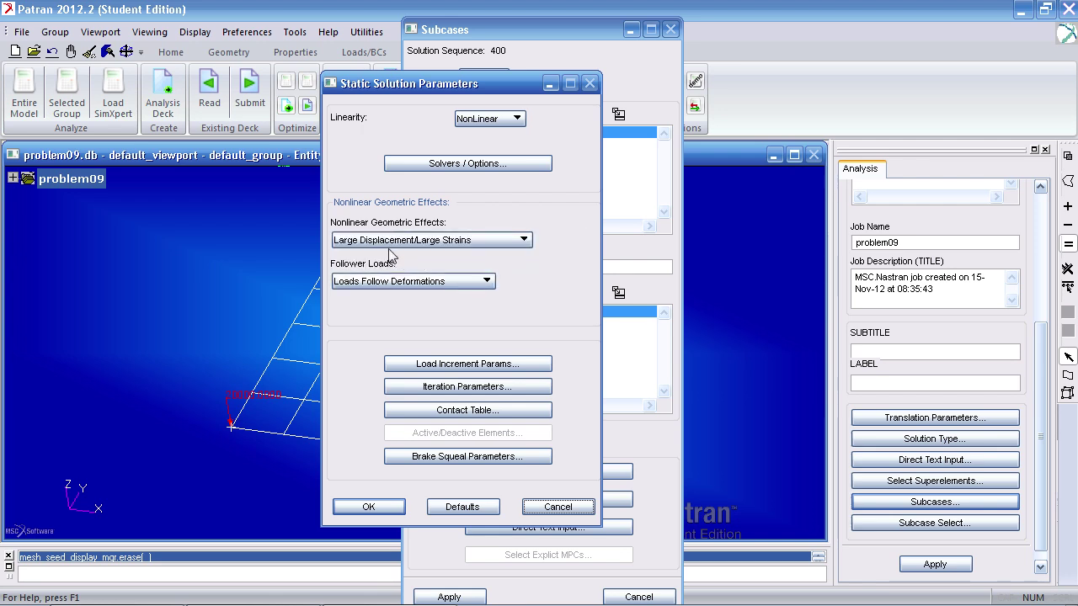
Set the Default subcase's follower loads to No Follower Loads, apply the subcase and close its definition.
click(412, 283)
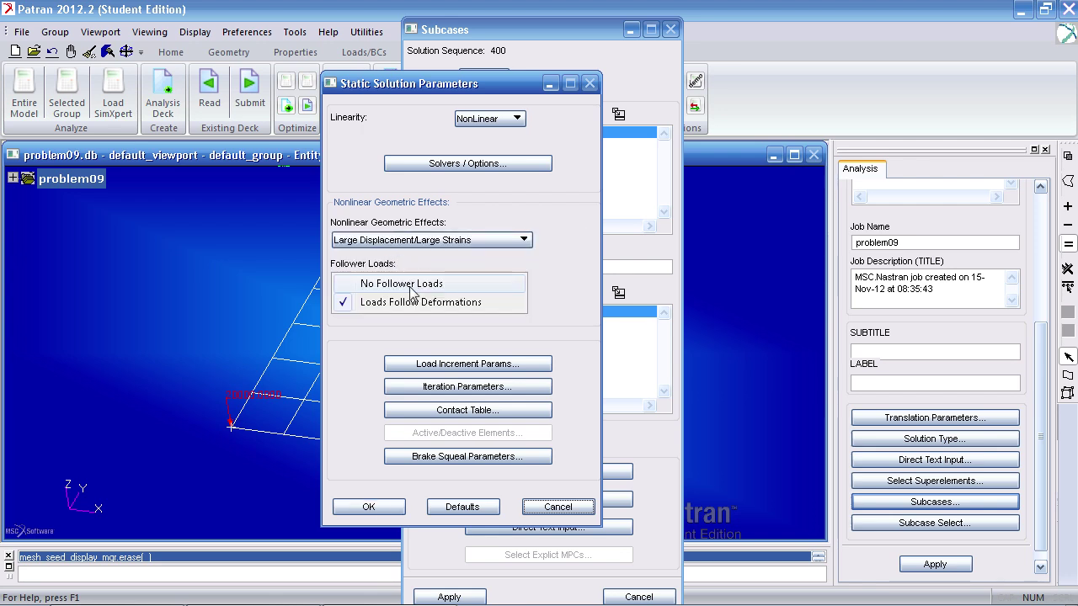
click(412, 286)
click(399, 287)
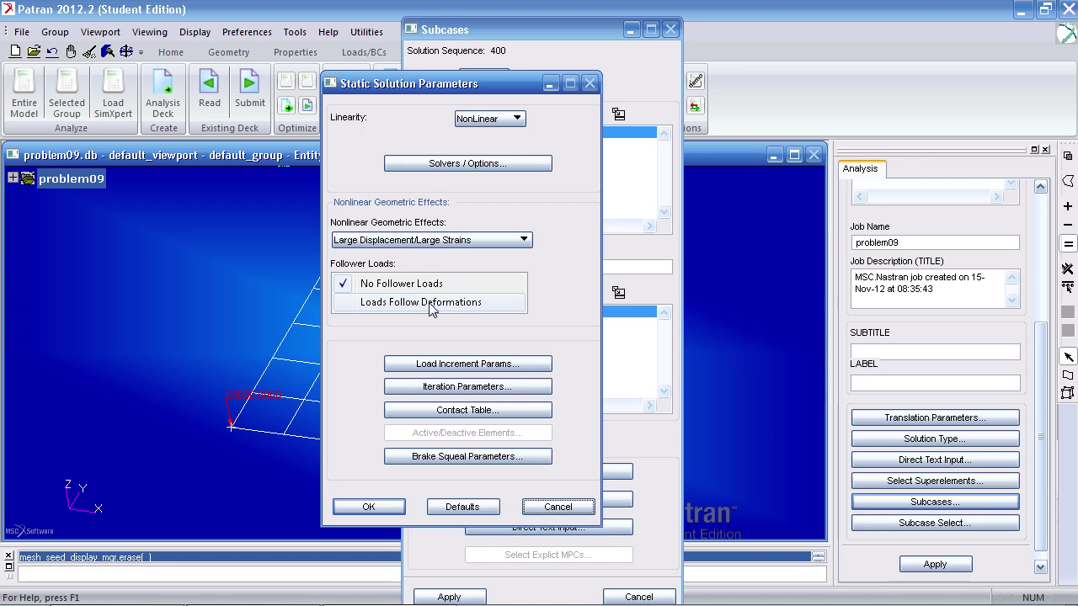
click(433, 319)
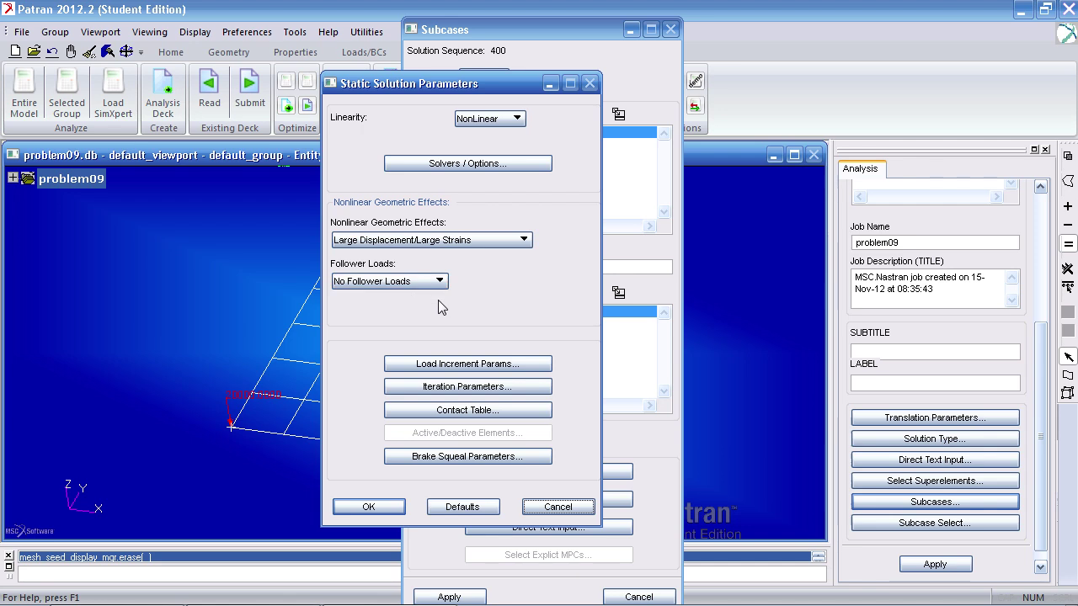
click(368, 507)
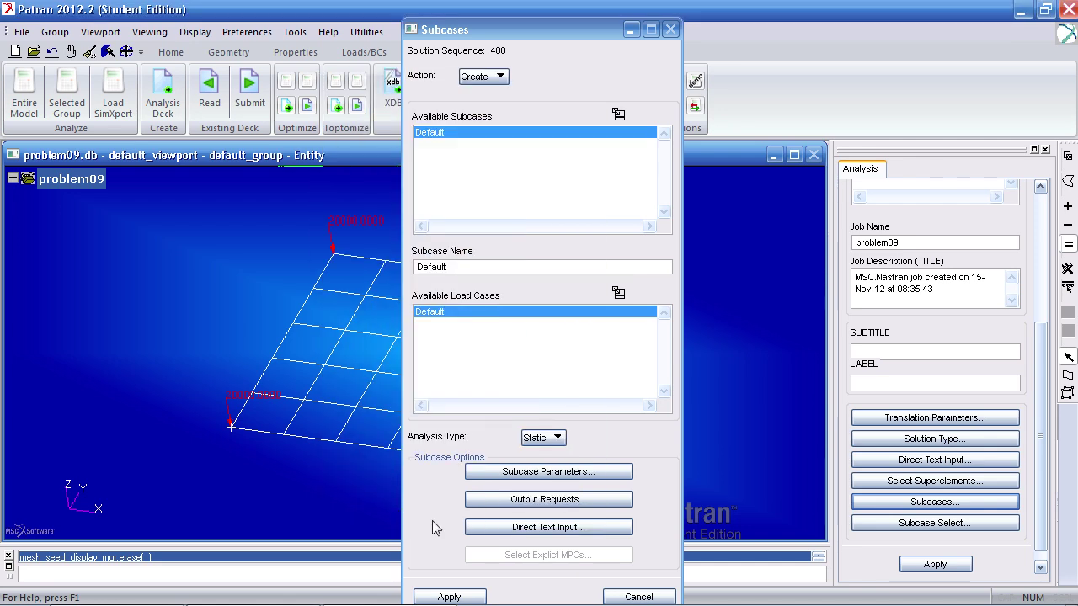
click(448, 597)
click(637, 597)
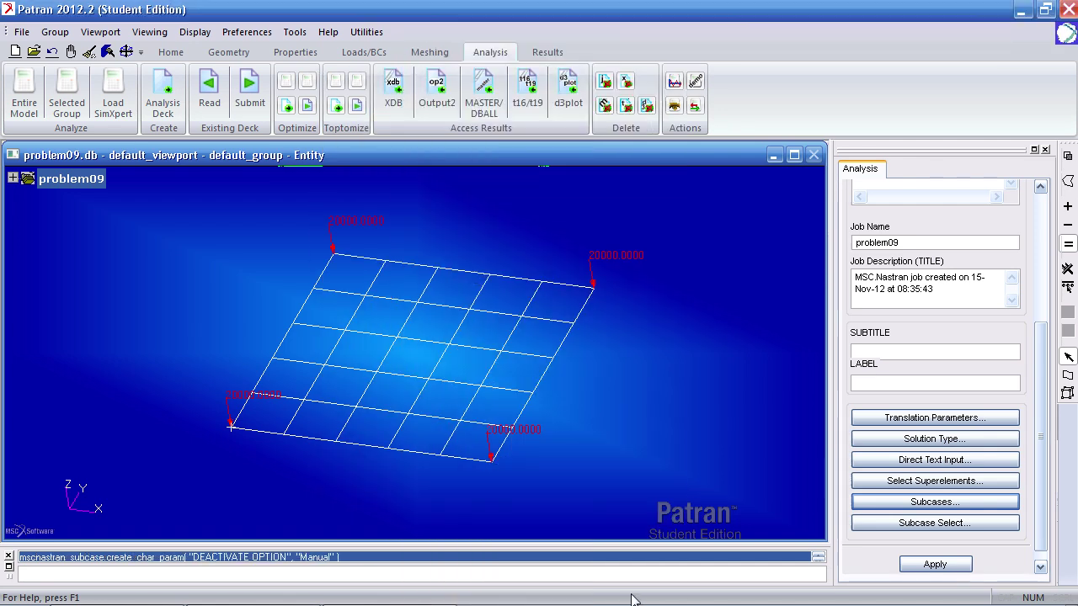
Add XDB to the results output formats in the solution parameters of the current solution type.
click(935, 441)
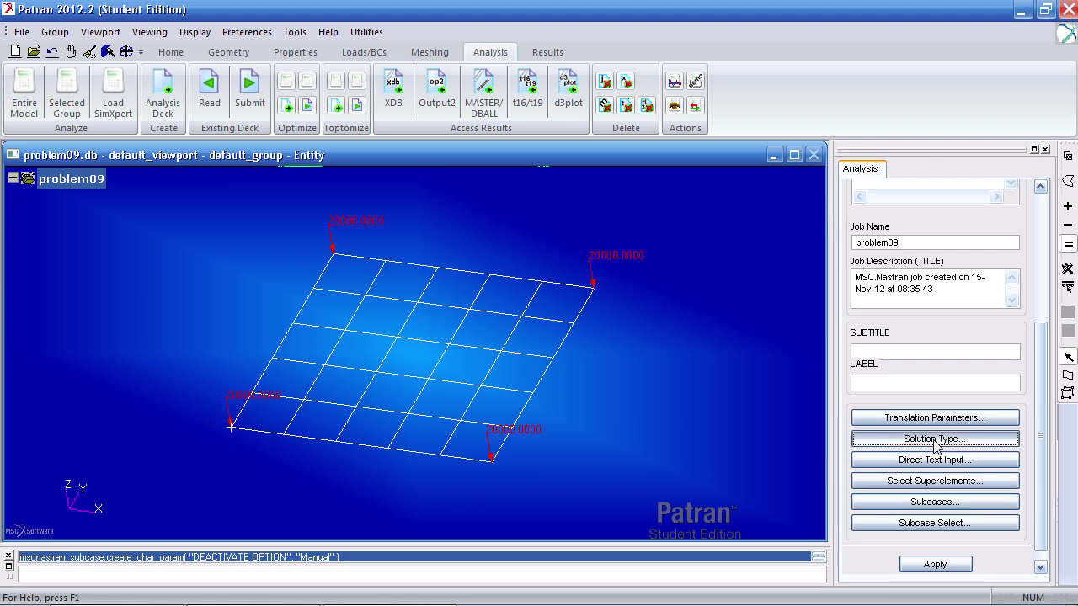
click(934, 449)
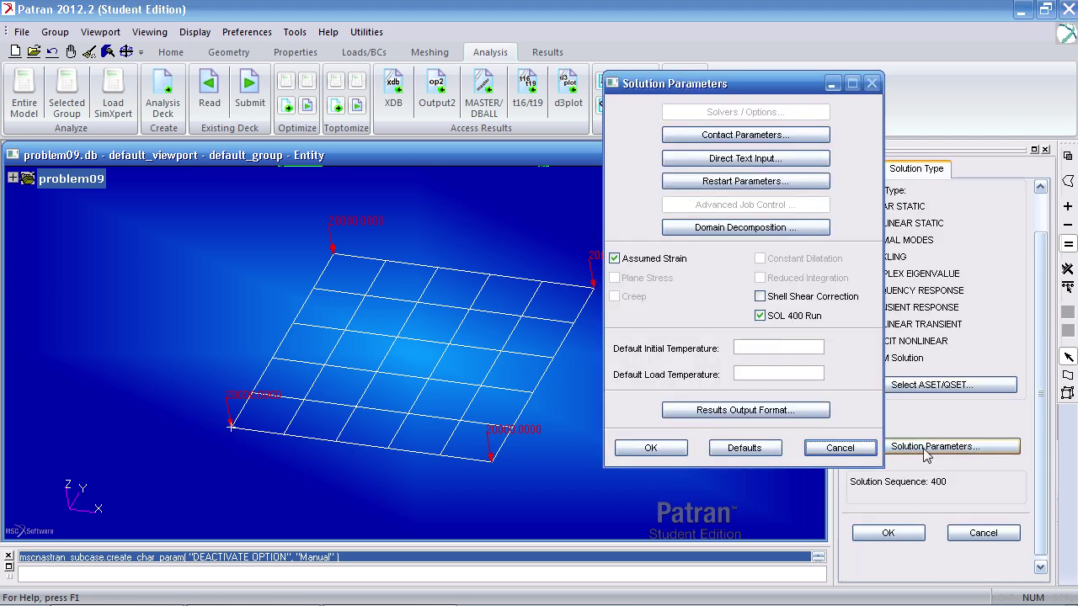
click(745, 411)
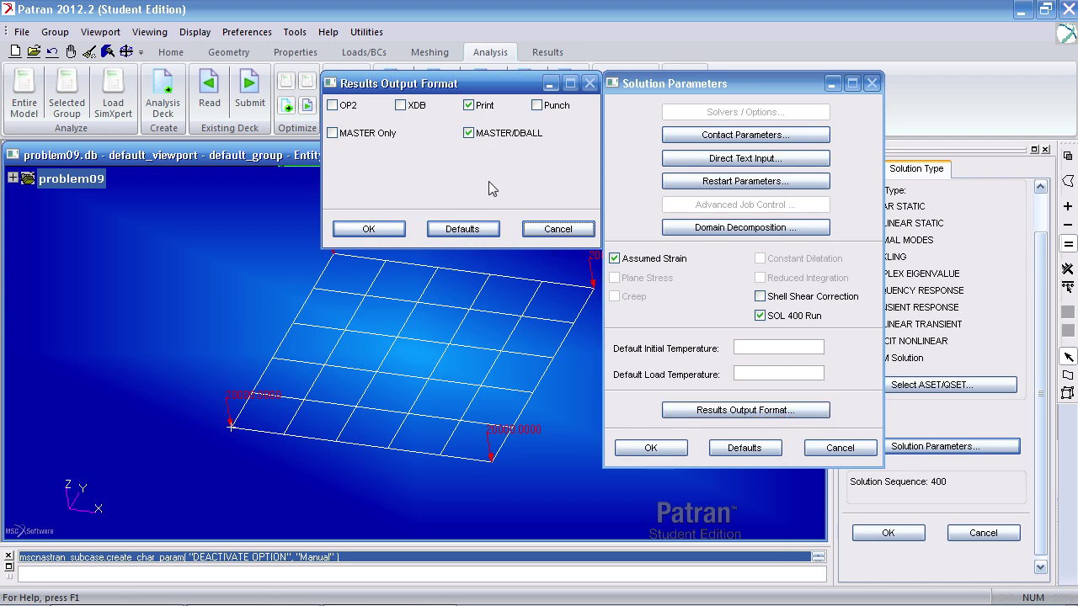
click(403, 107)
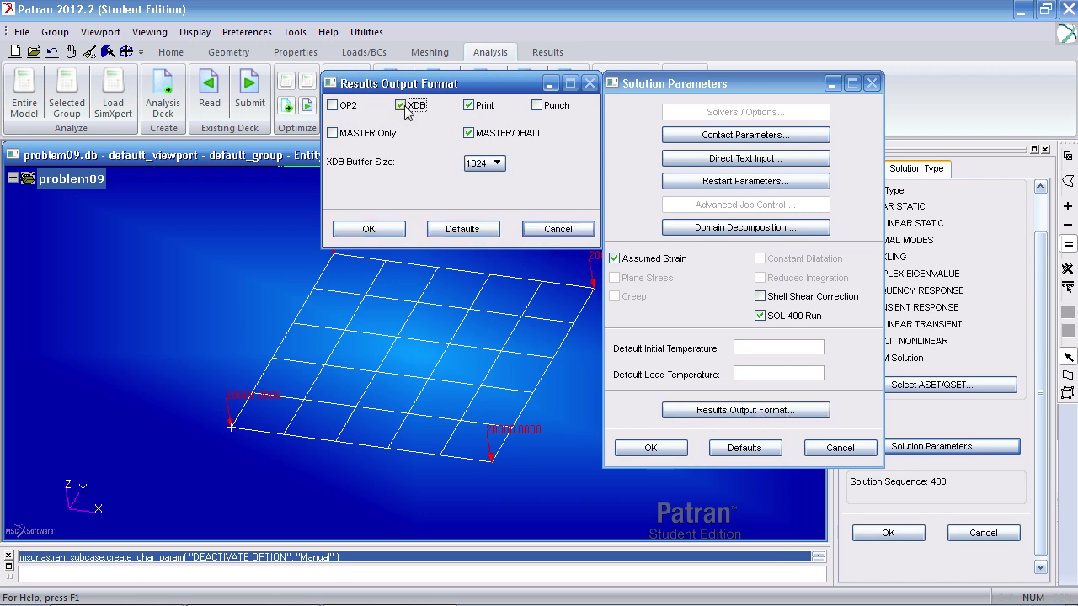
click(368, 229)
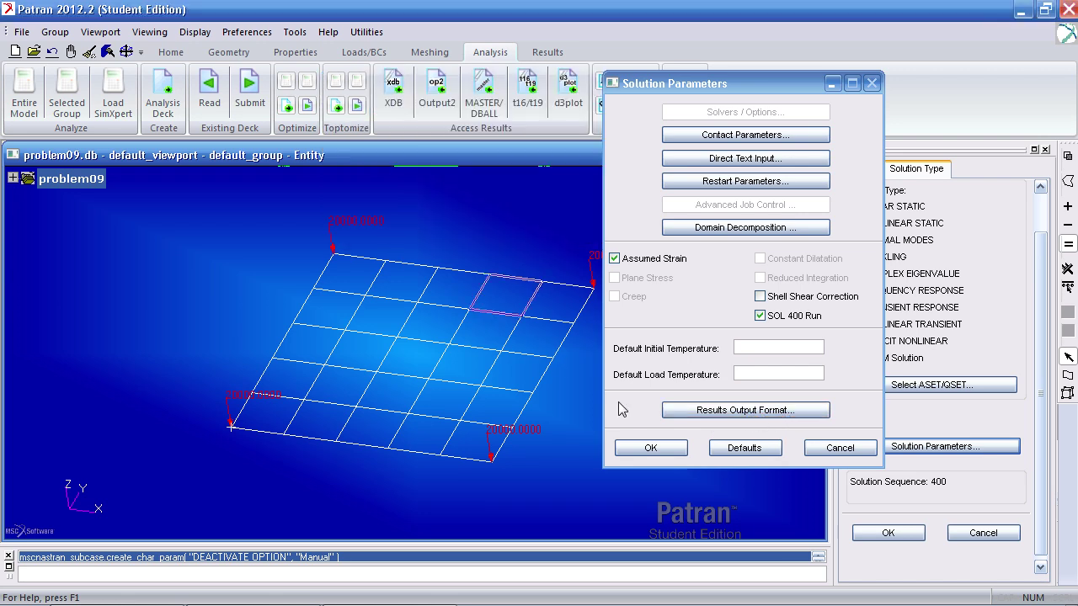
Accept the solution parameters and solution type, and run the full analysis of the entire model.
click(651, 447)
click(891, 533)
click(935, 564)
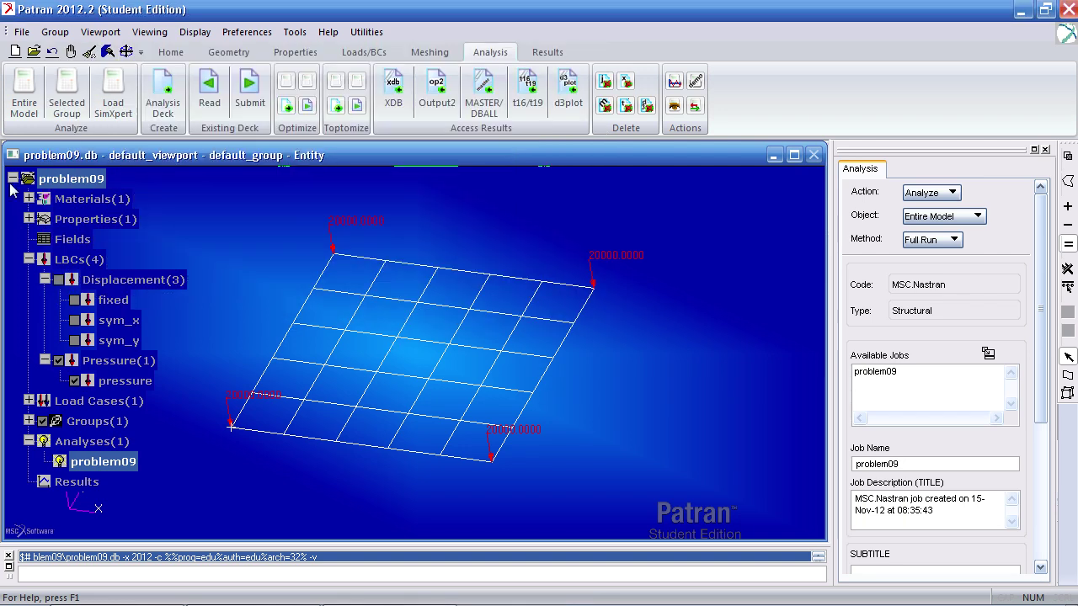
Hide the model tree and attach the XDB result entities for job problem09.
click(171, 52)
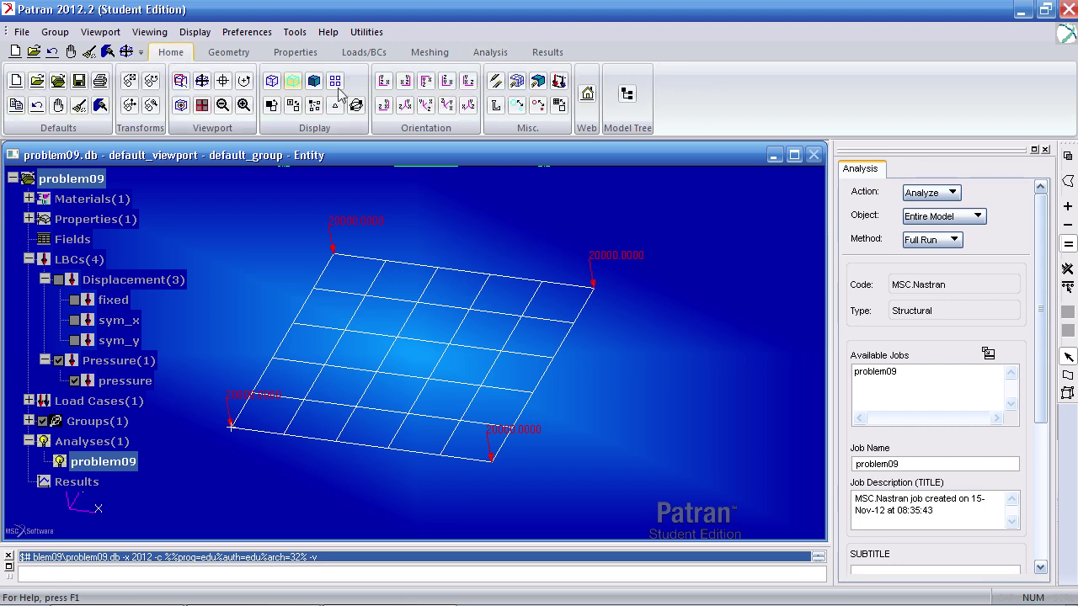
click(627, 92)
click(490, 52)
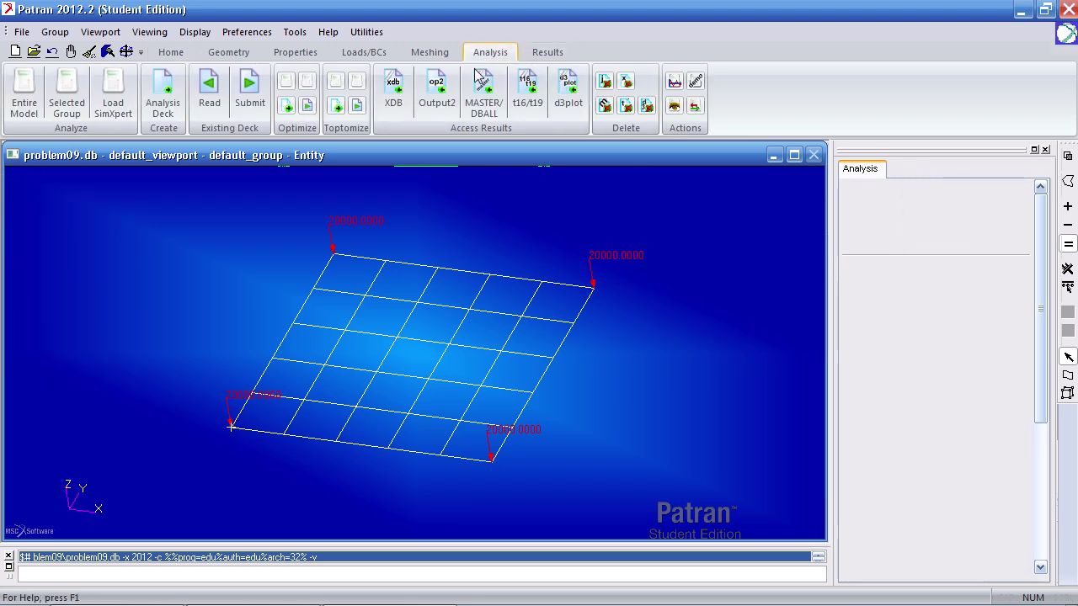
click(396, 92)
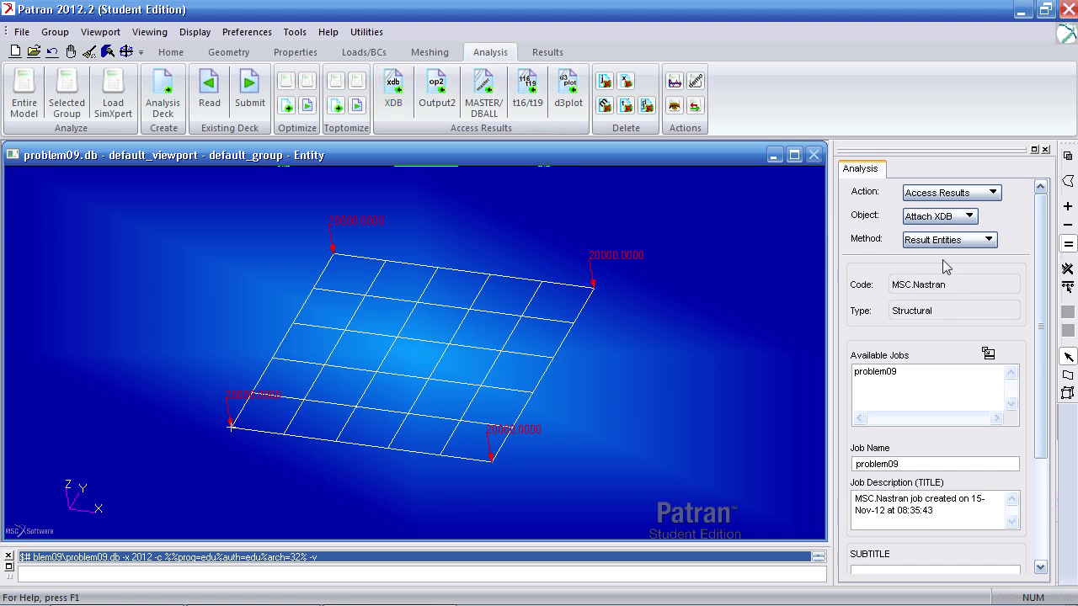
scroll(1023, 387, down, 3)
click(935, 550)
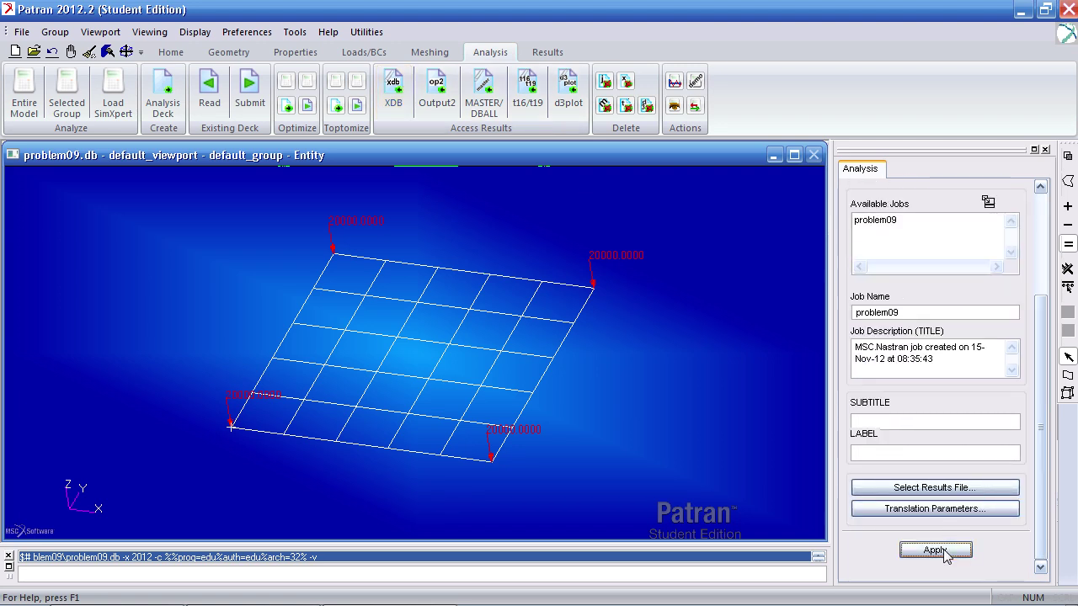
Clear the load markers from the viewport and start a fringe/deformation quick plot.
click(89, 51)
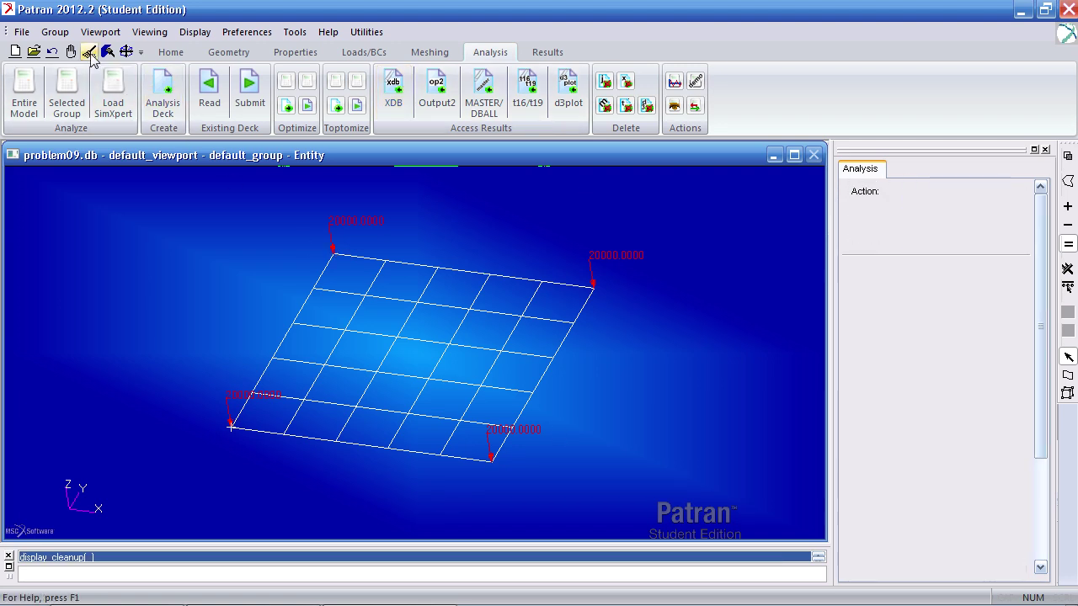
click(548, 53)
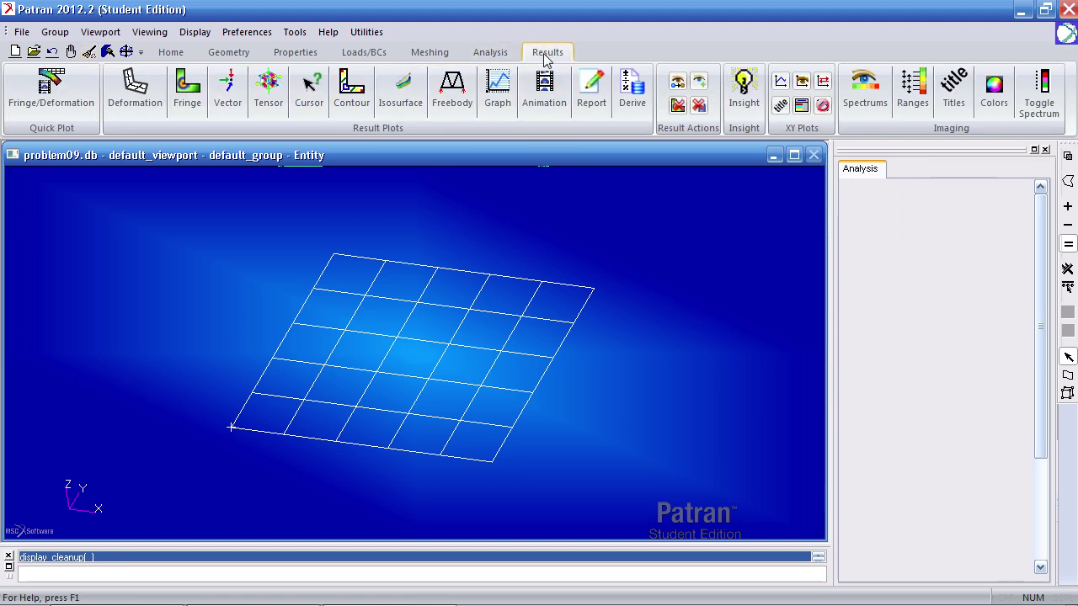
click(59, 109)
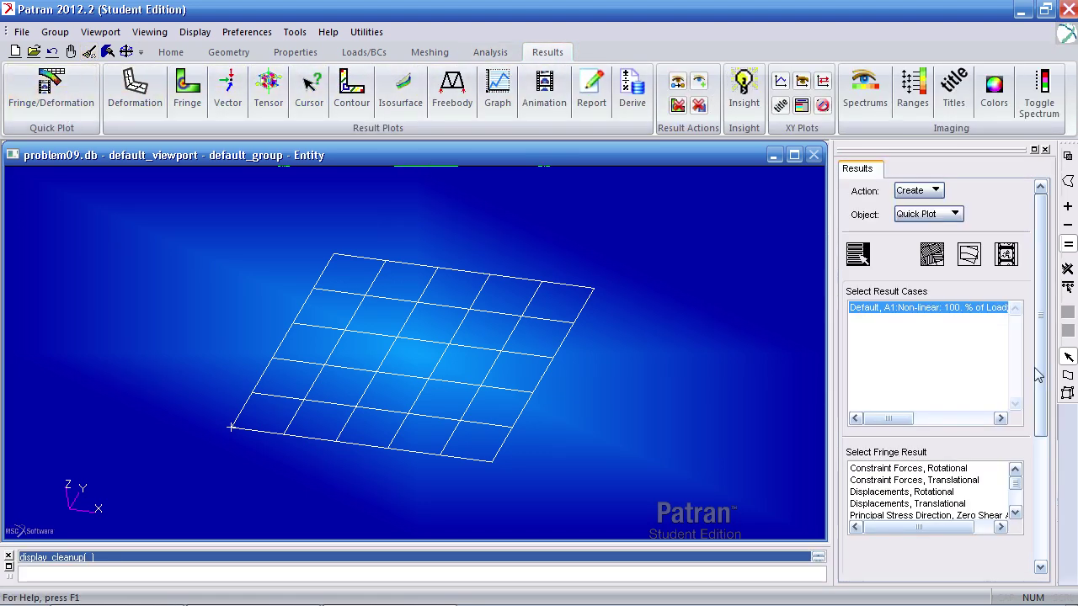
Plot the Z Component of Displacements, Translational as the fringe, with Displacements, Translational as the deformation result.
scroll(1032, 426, down, 2)
scroll(1033, 425, down, 1)
click(910, 346)
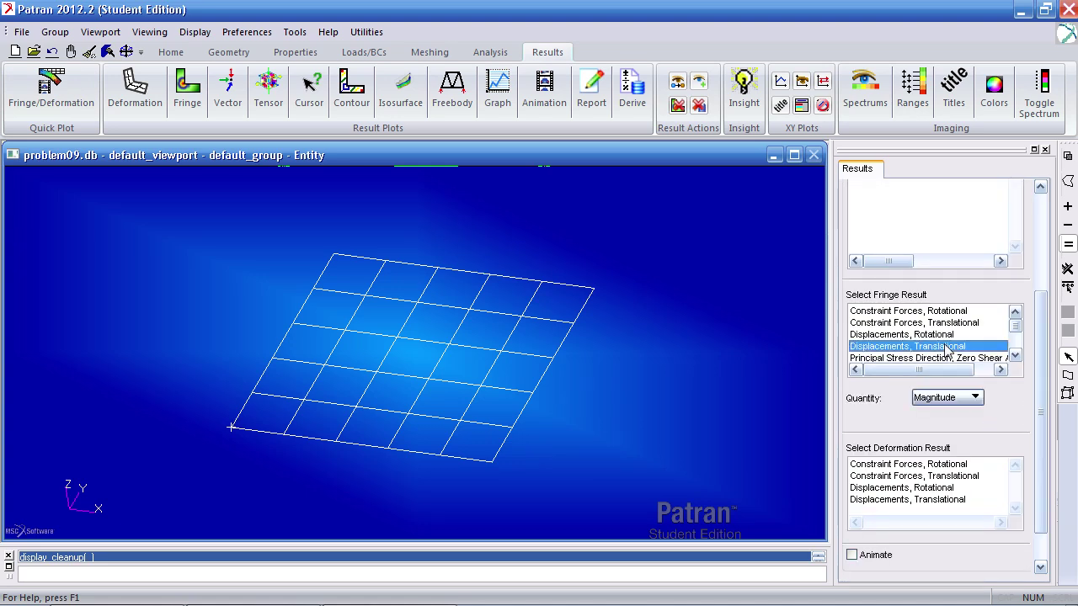
click(956, 398)
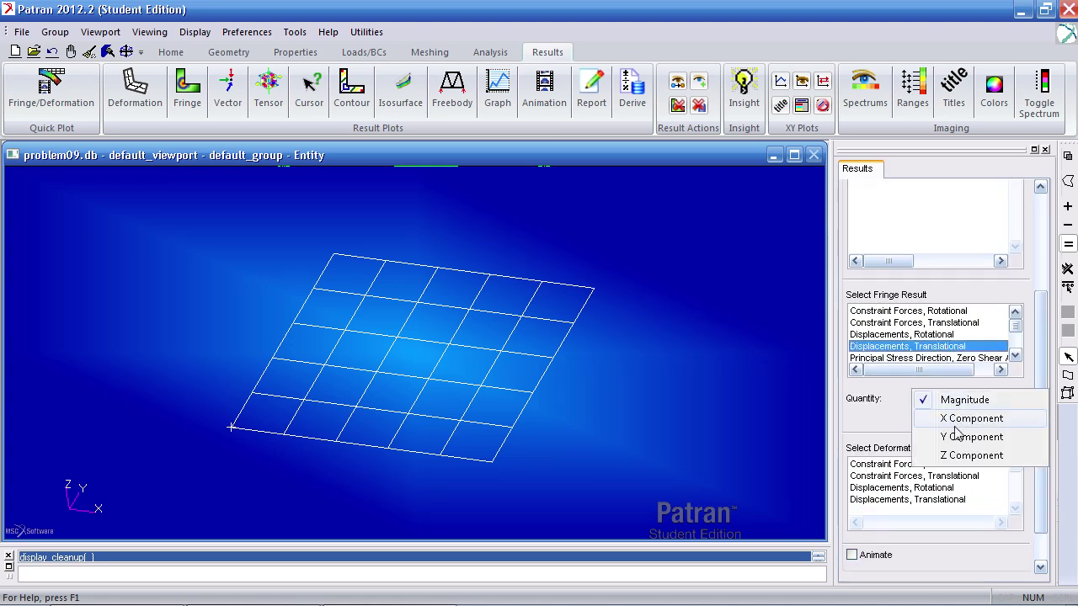
click(968, 456)
click(959, 501)
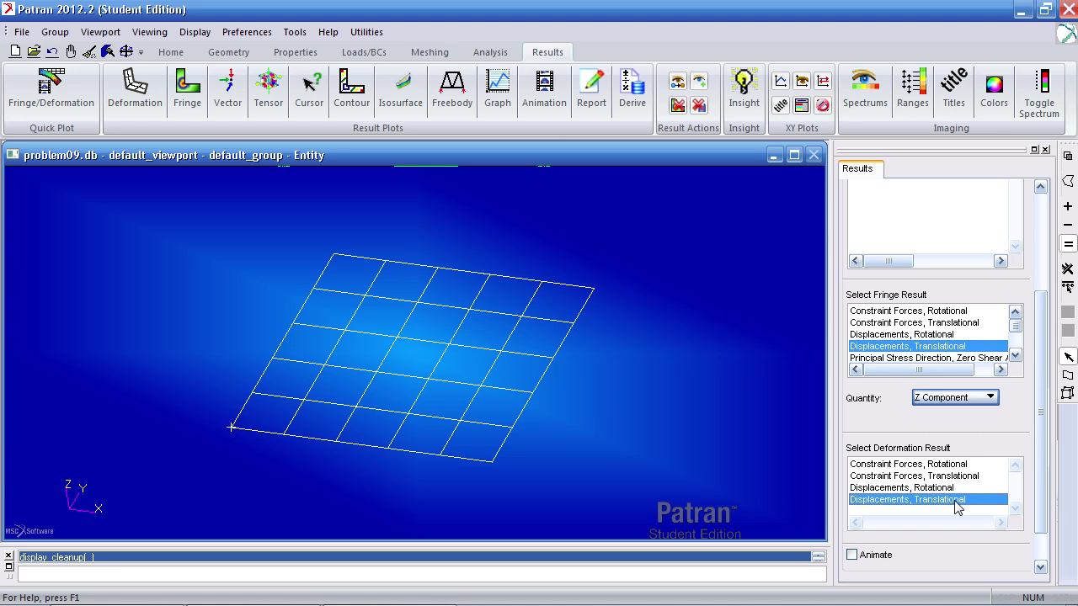
scroll(1031, 476, down, 2)
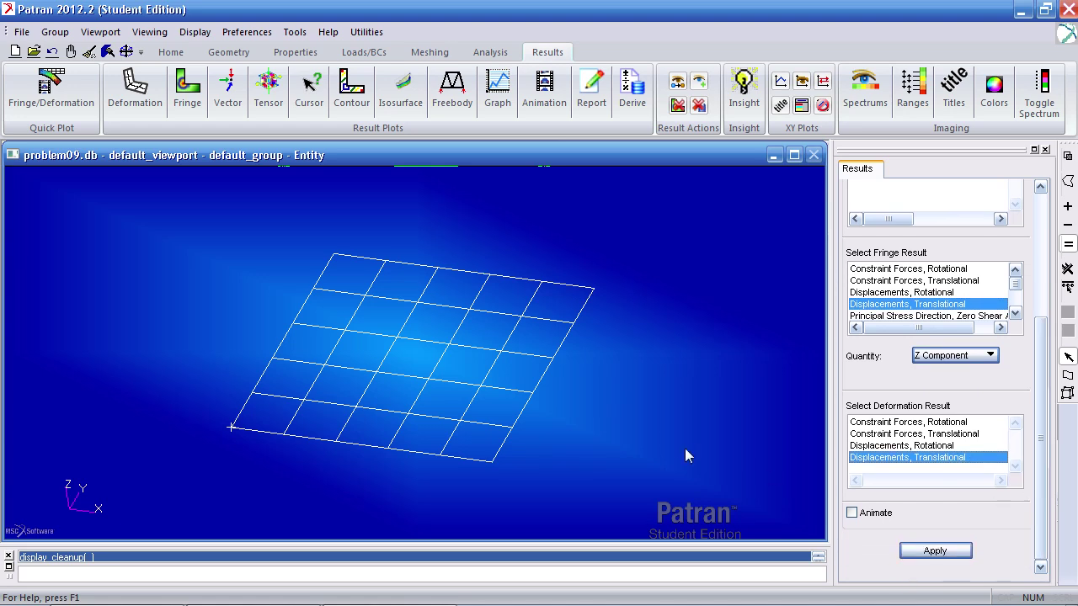
mouse_move(689, 446)
middle_down()
mouse_move(710, 438)
mouse_move(658, 447)
mouse_move(687, 430)
mouse_move(713, 450)
mouse_move(698, 457)
mouse_move(701, 447)
middle_up()
click(936, 548)
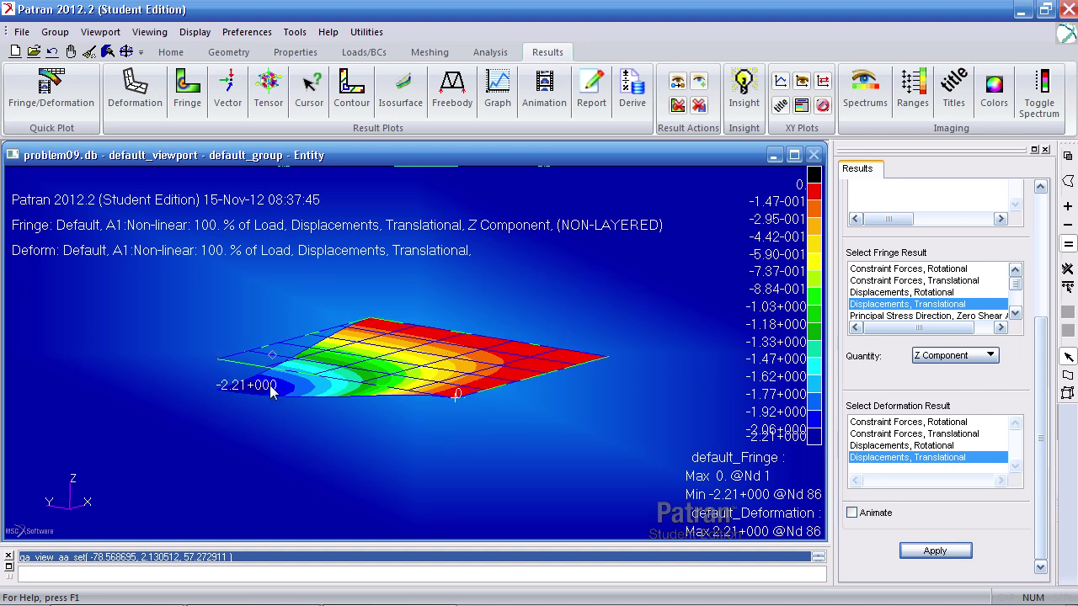
Switch to the results postprocessing PDF in Adobe Reader and examine Problem 9's reference deflections for the CQUAD4 and CQUAD8 models.
key(alt+Tab)
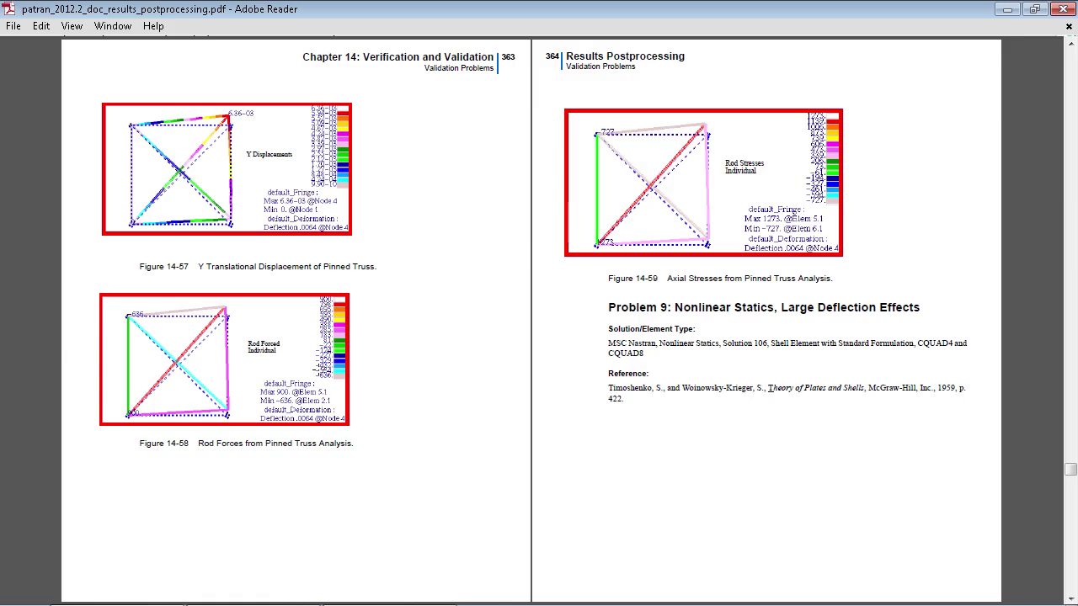
scroll(446, 395, down, 1)
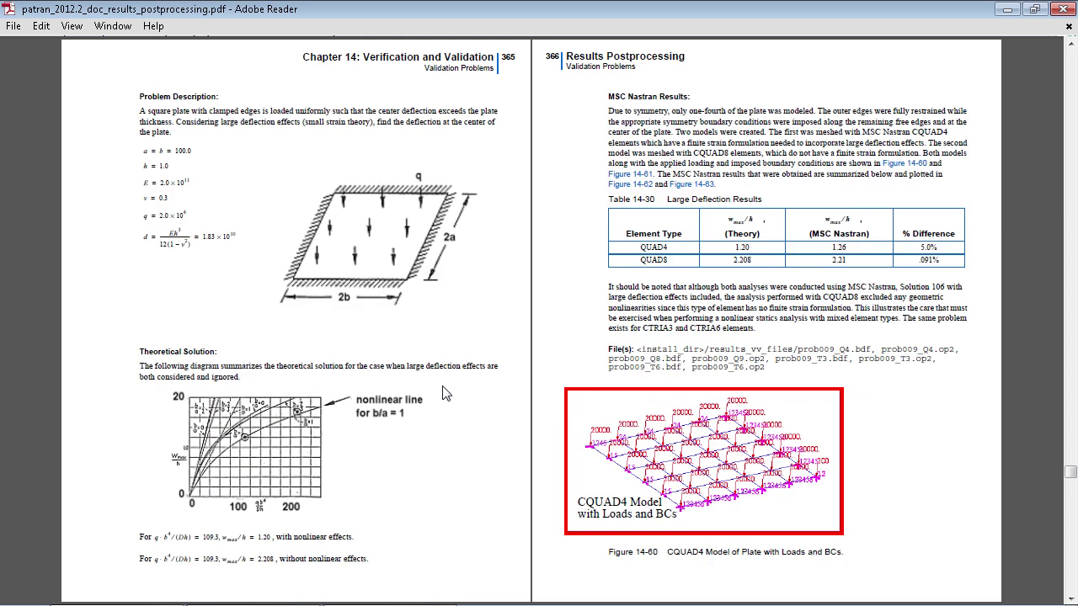
scroll(446, 394, down, 1)
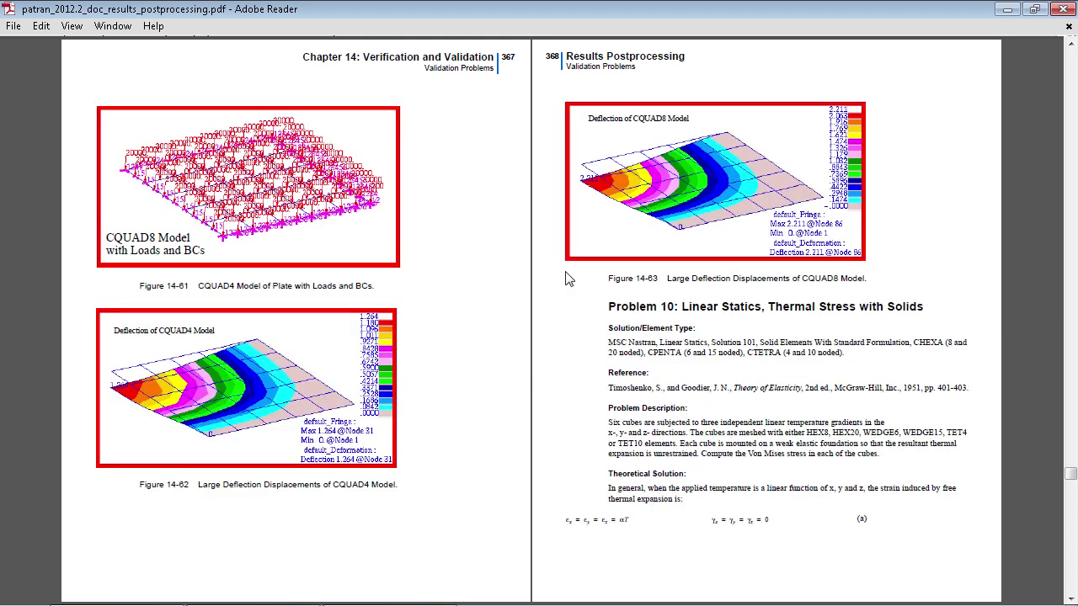